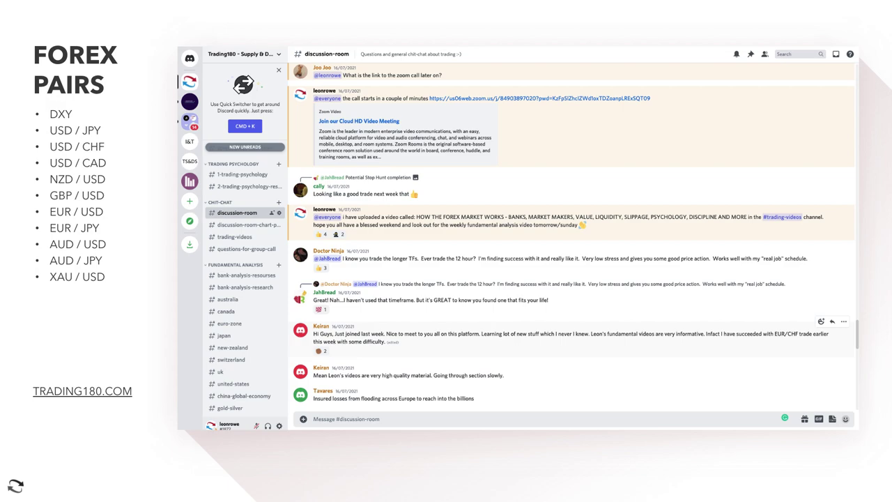
Step: Read through the 16/07/2021 discussion-room messages, highlighting member feedback on the fundamental videos and the group call announcement
drag(386, 334, 782, 334)
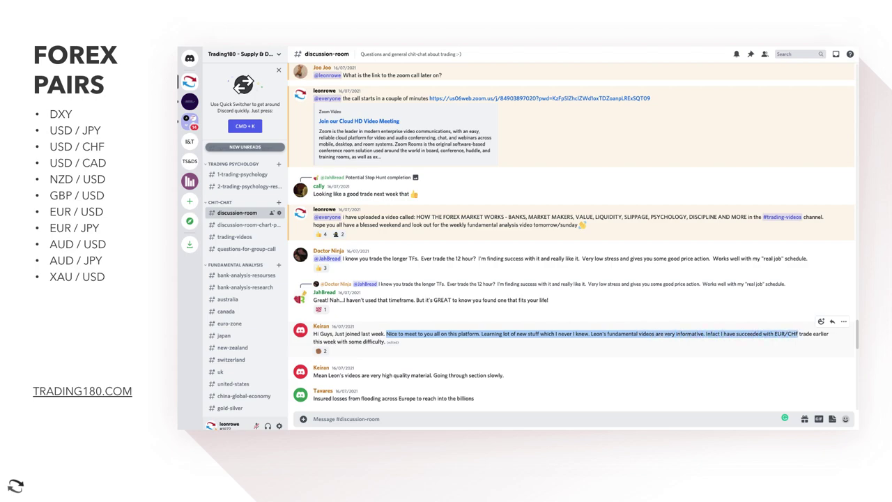
click(799, 334)
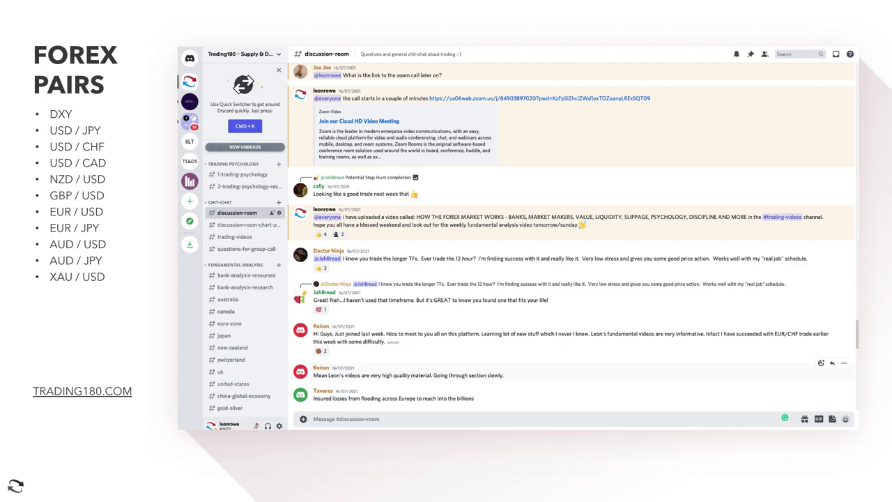
drag(314, 375, 494, 375)
click(495, 375)
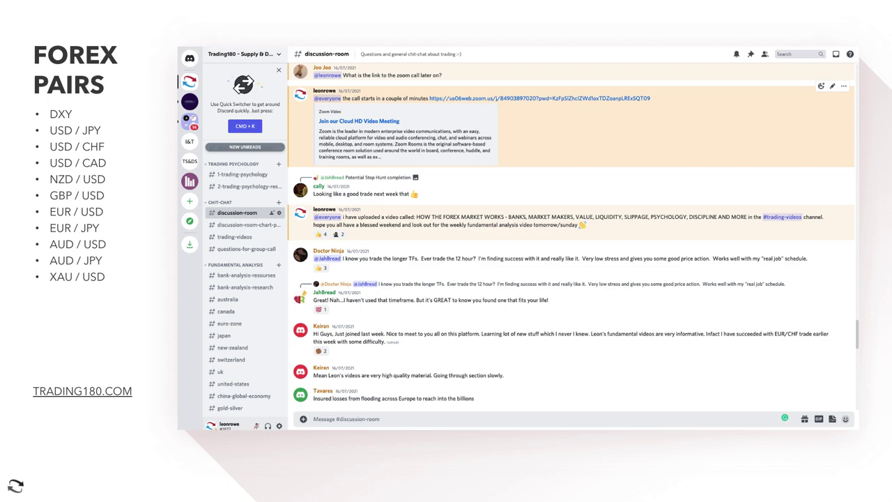
drag(352, 99, 409, 99)
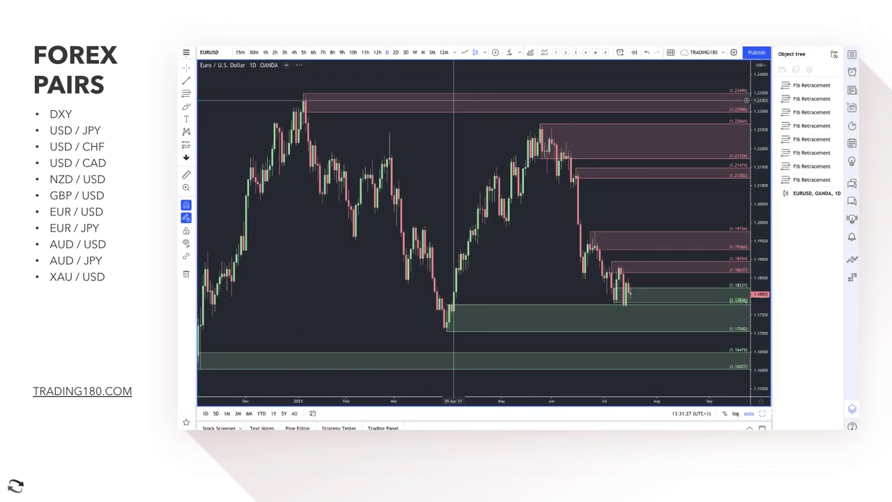
Step: Delete the small green Fib Retracement zone with its upper edge at 1.18231 from the EURUSD daily chart
scroll(532, 235, up, 6)
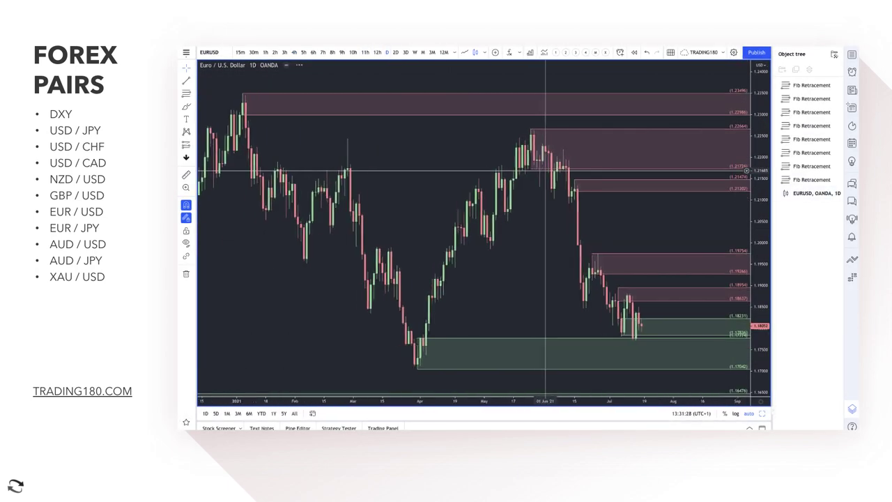
right_click(532, 236)
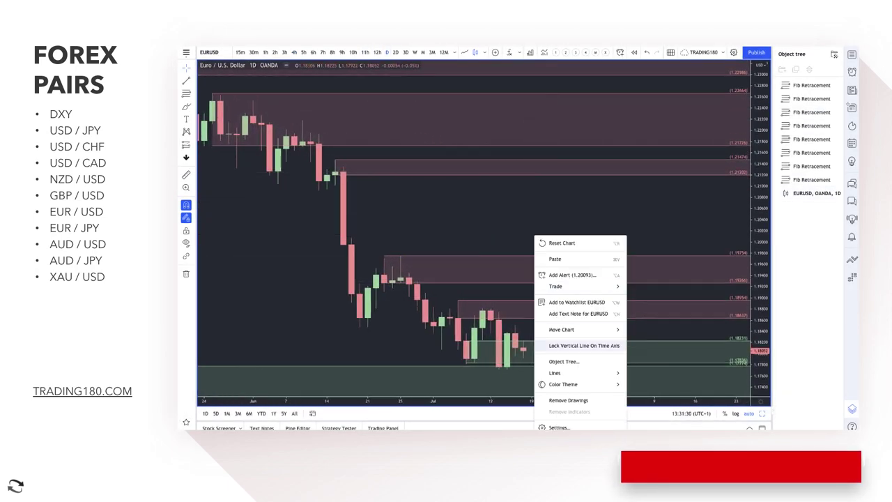
click(465, 342)
key(Delete)
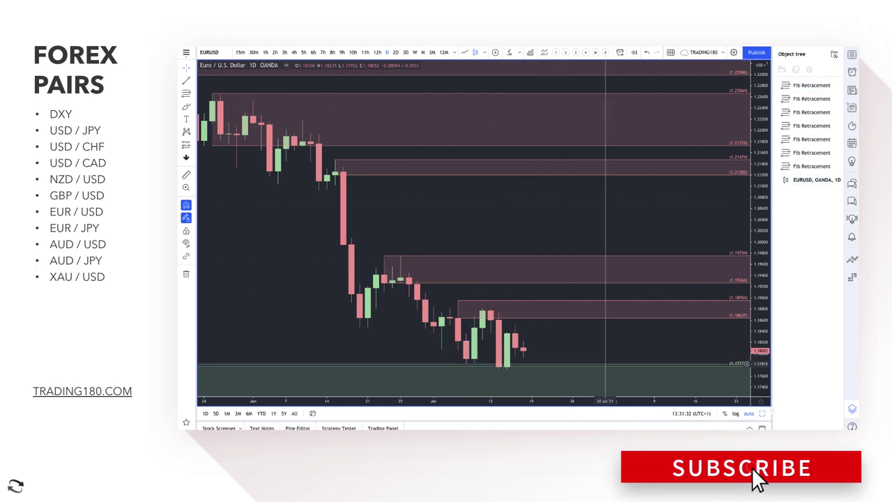
scroll(398, 295, down, 6)
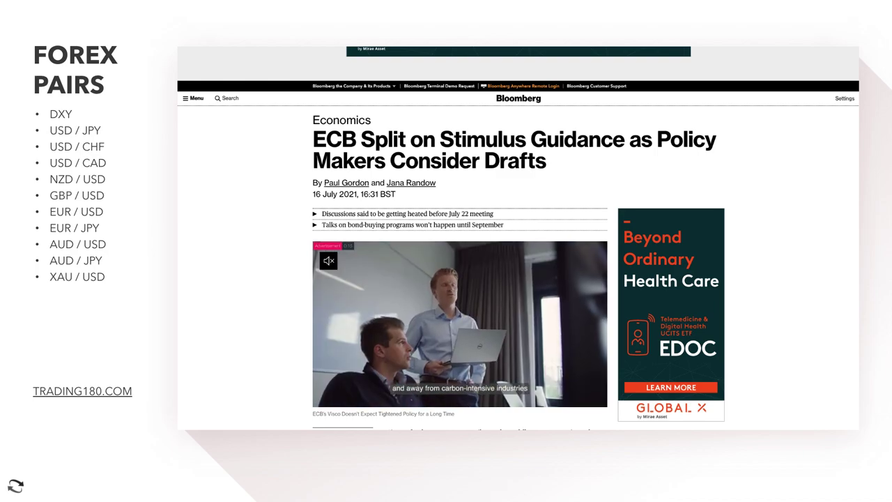
Step: Read the Bloomberg article on the ECB stimulus split, highlighting the paragraph about the Governing Council's disagreement over policy strategy
scroll(518, 244, down, 8)
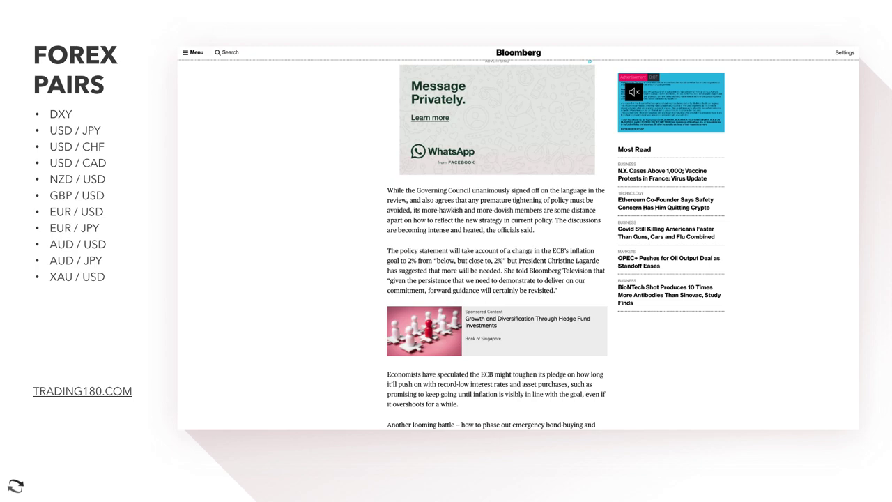
drag(388, 190, 583, 220)
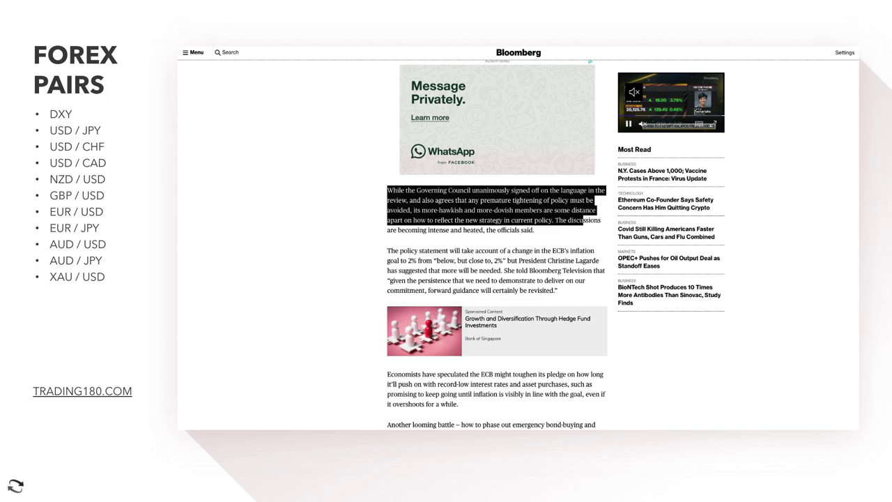
click(583, 220)
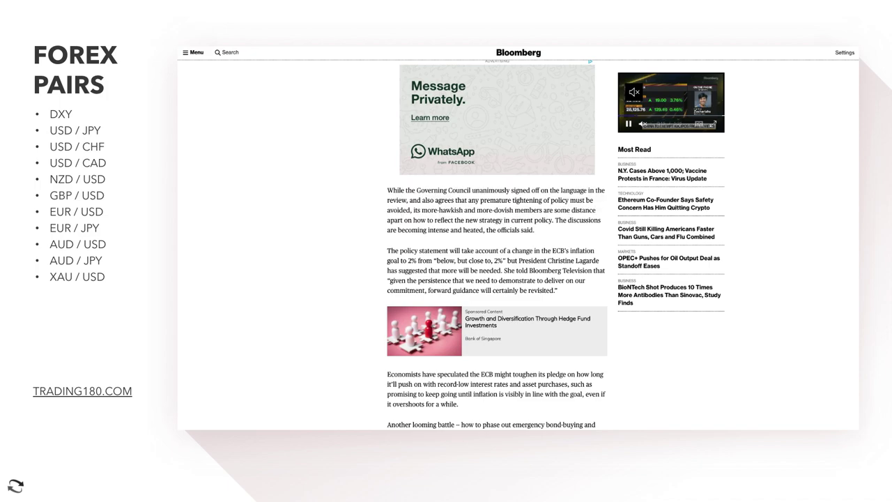
drag(392, 230, 535, 230)
click(535, 230)
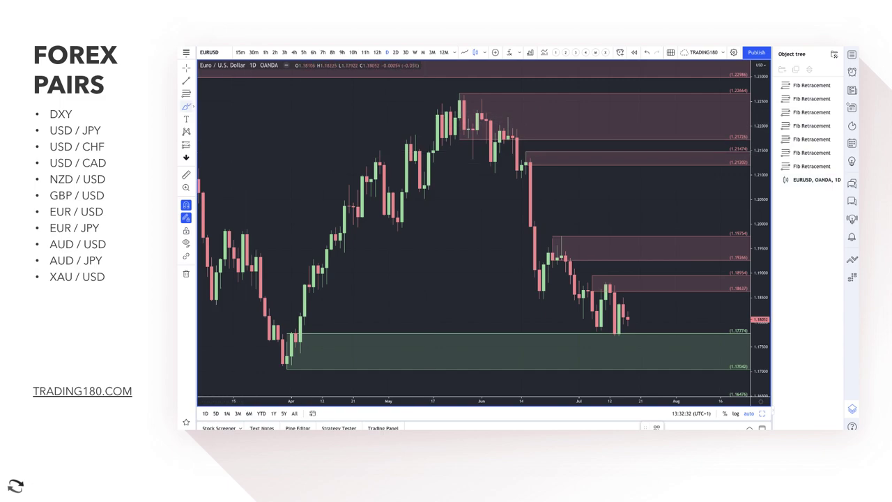
Step: Draw a question mark with the Brush on the EURUSD chart in the open space above the latest July candles
click(193, 106)
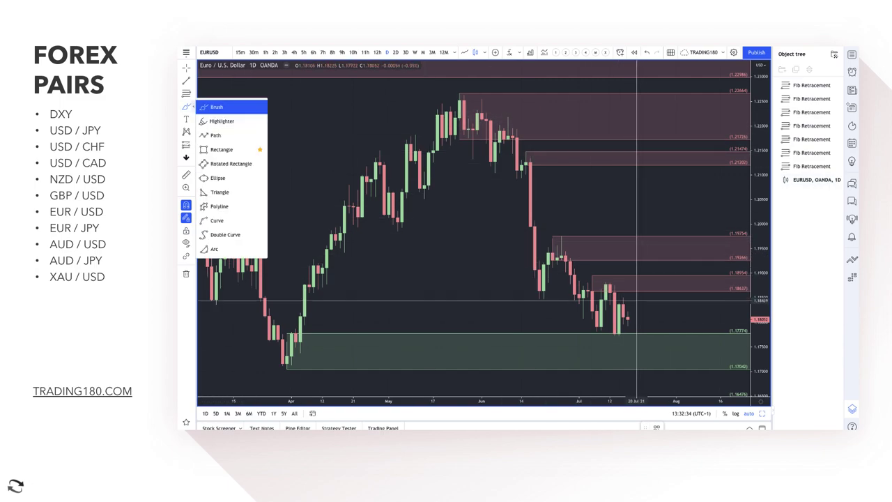
mouse_move(621, 170)
mouse_down()
mouse_move(637, 181)
mouse_move(628, 193)
mouse_up()
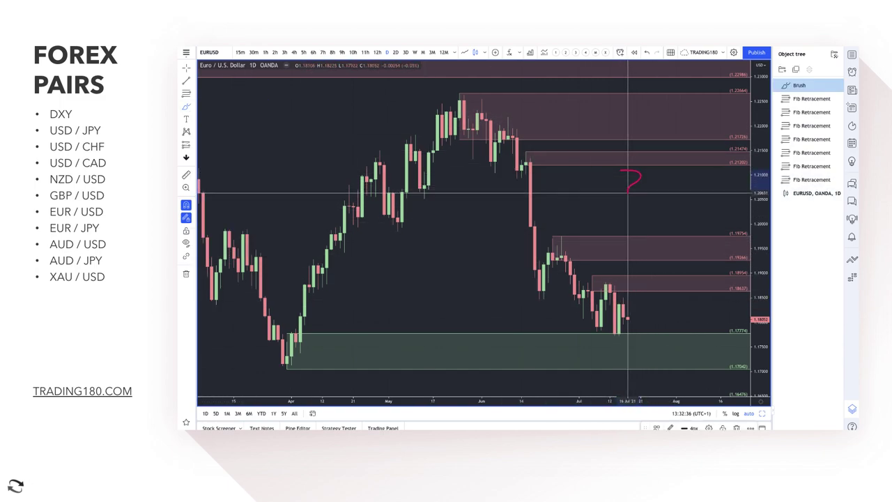
click(628, 205)
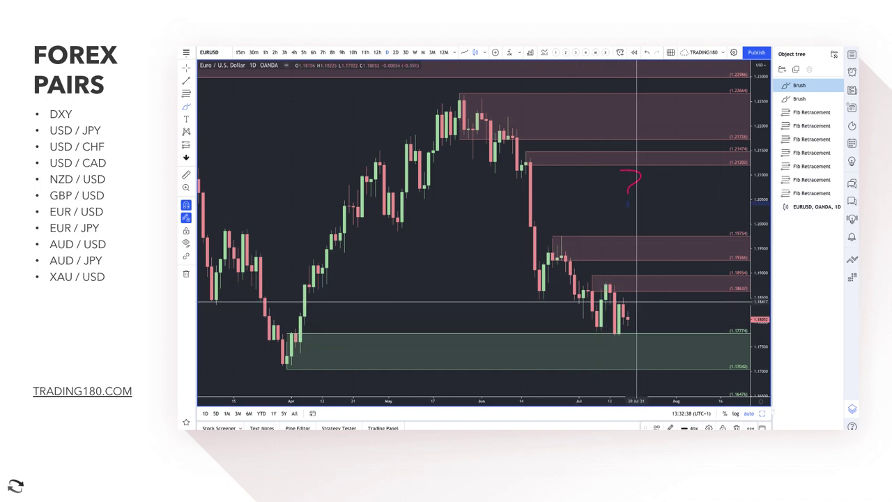
Step: Brush a downward arrow and an upward arrow below the May-June highs, and trace the falling price swings from mid-June to mid-July
mouse_move(447, 230)
mouse_down()
mouse_move(450, 274)
mouse_move(464, 259)
mouse_up()
mouse_move(523, 165)
mouse_down()
mouse_move(523, 265)
mouse_move(553, 256)
mouse_move(586, 307)
mouse_move(605, 286)
mouse_move(623, 324)
mouse_up()
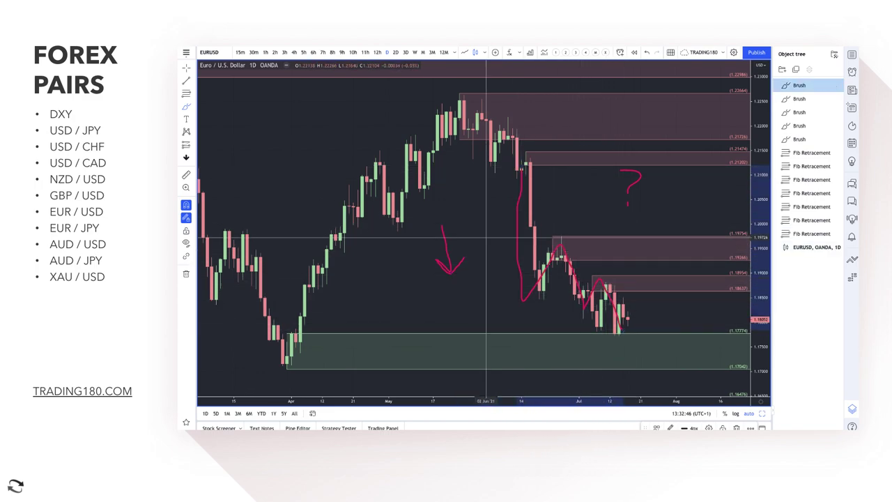
drag(451, 213, 481, 185)
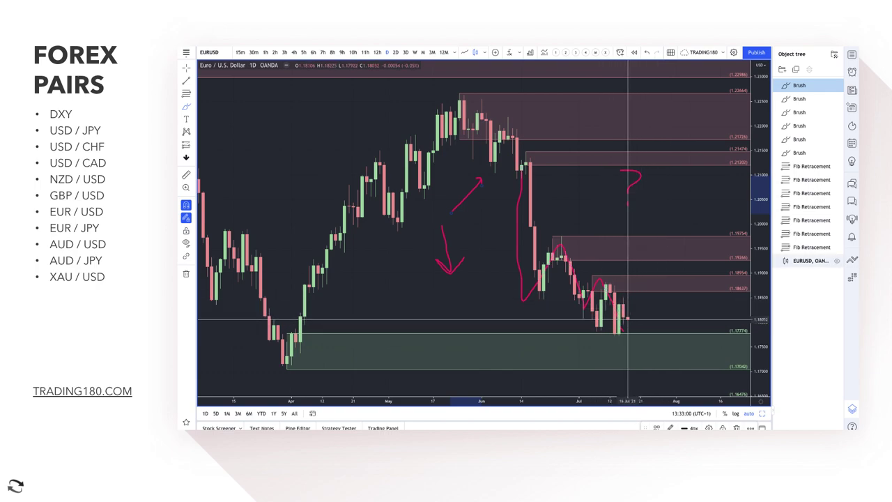
Step: Brush a projected path from the latest candle up into the 1.18637 supply zone, down into the green demand zone, and upward above 1.20000
mouse_move(628, 318)
mouse_down()
mouse_move(648, 283)
mouse_move(681, 338)
mouse_up()
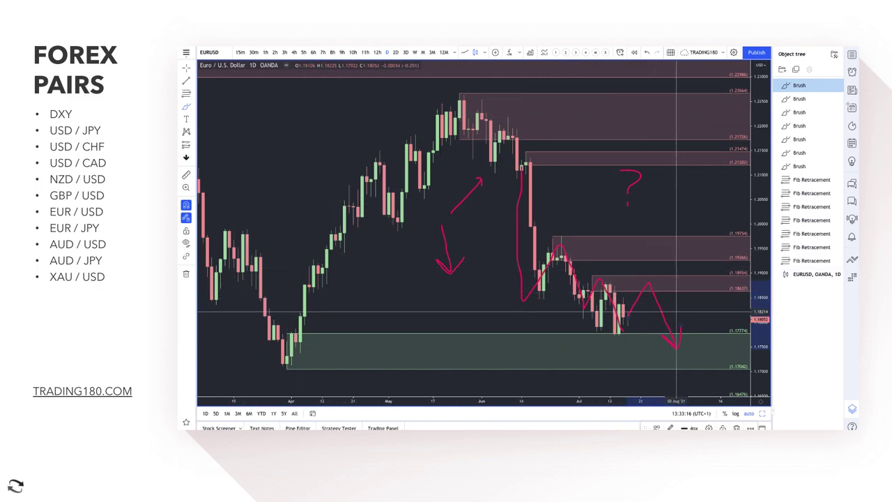
drag(673, 318, 729, 192)
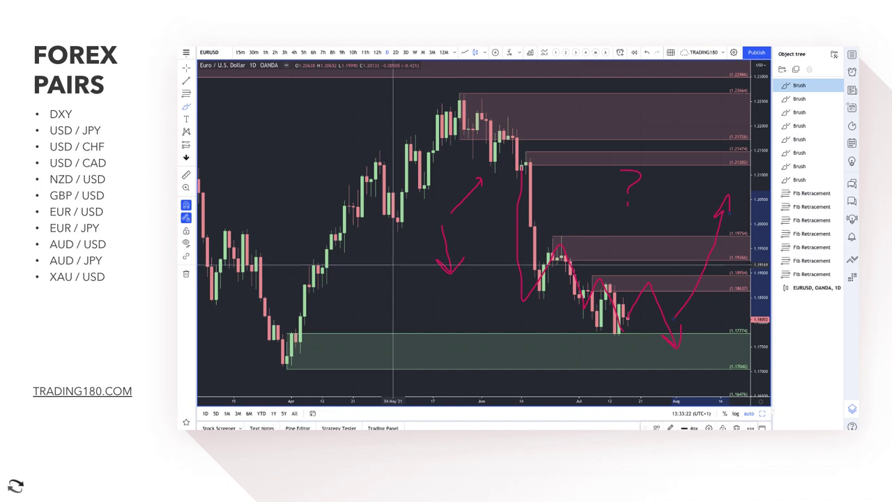
scroll(516, 301, right, 2)
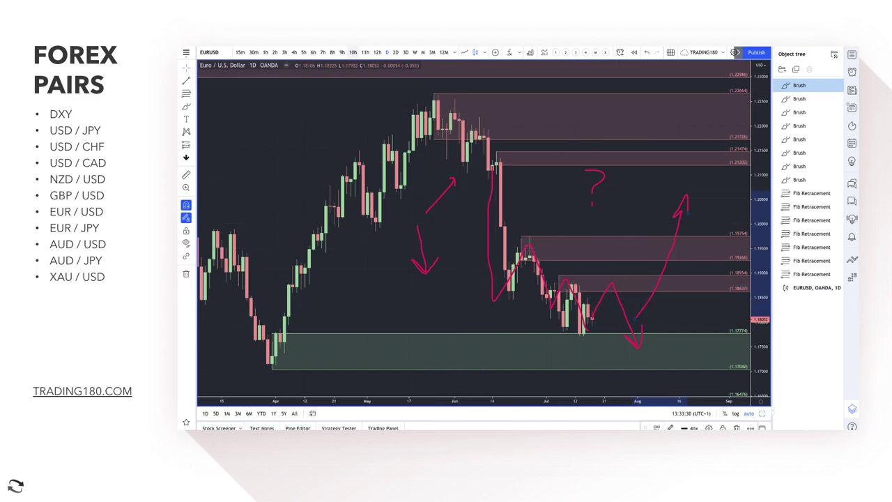
Step: Return to the Bloomberg article and highlight the passage about avoiding premature tightening of policy
click(334, 47)
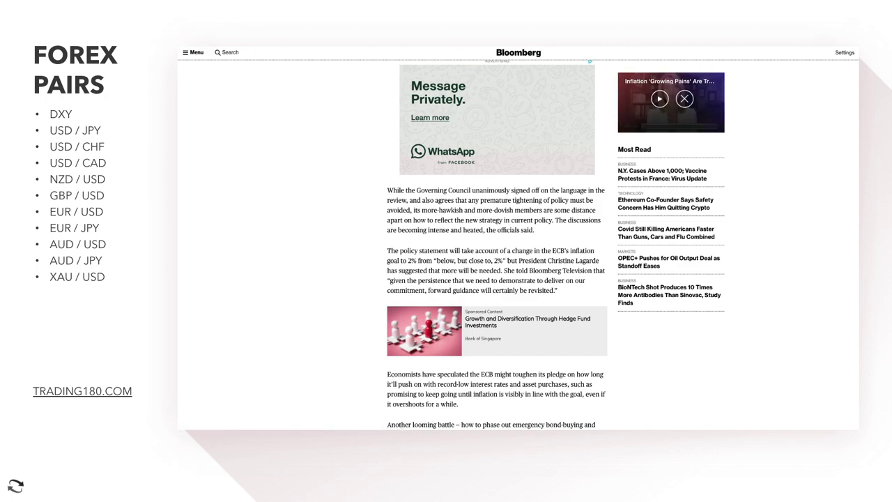
drag(484, 200, 551, 200)
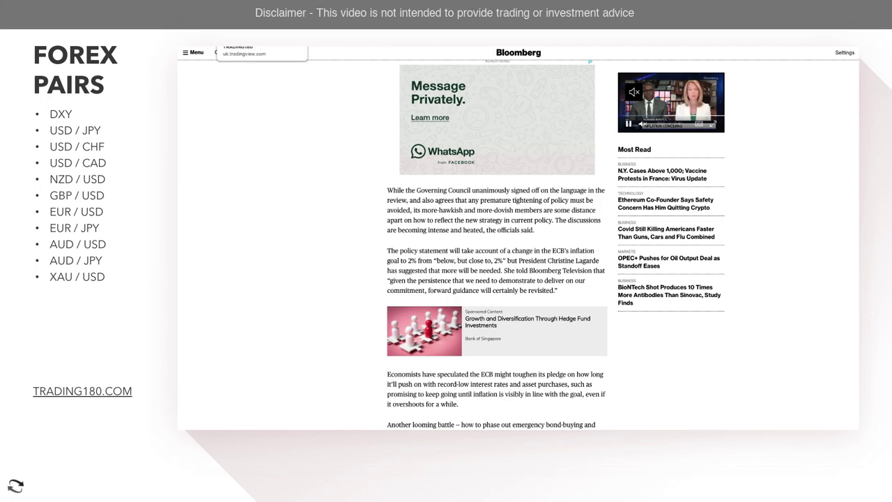
Step: Back on the EURUSD chart, brush a line at the demand zone's lower edge at 1.17042 and circle the projected peak in the supply zone
click(262, 47)
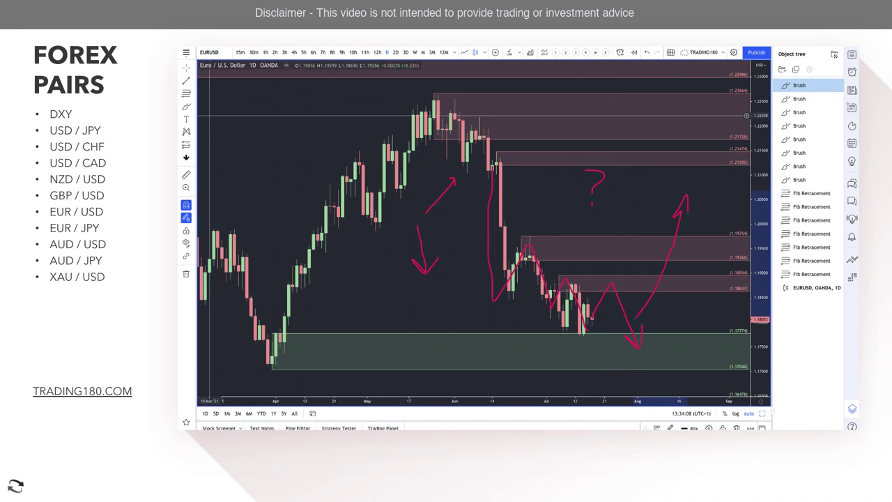
click(186, 107)
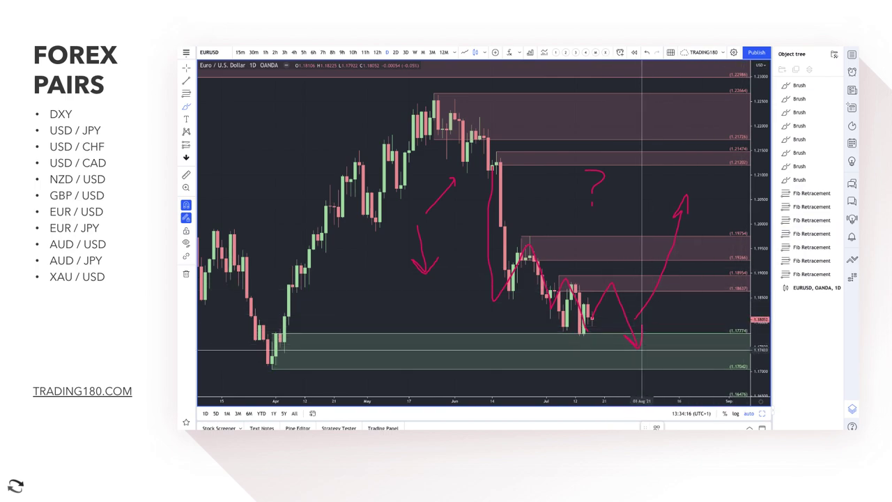
drag(614, 369, 641, 368)
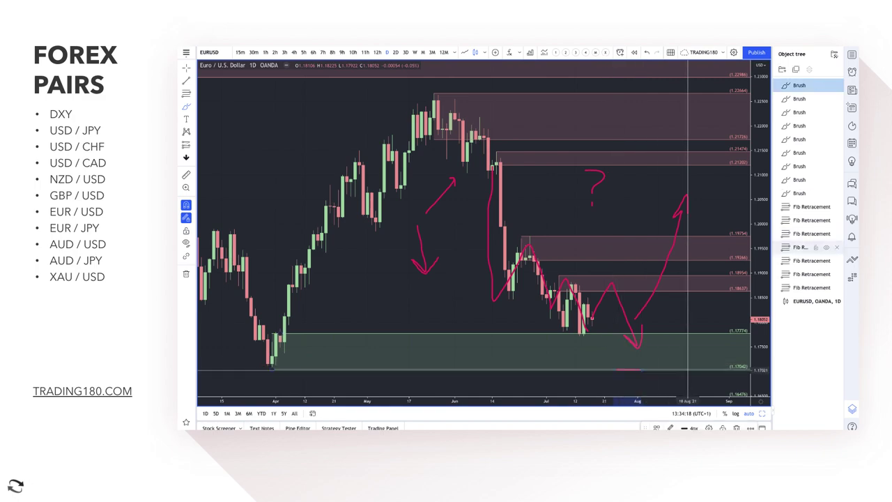
drag(761, 338, 760, 360)
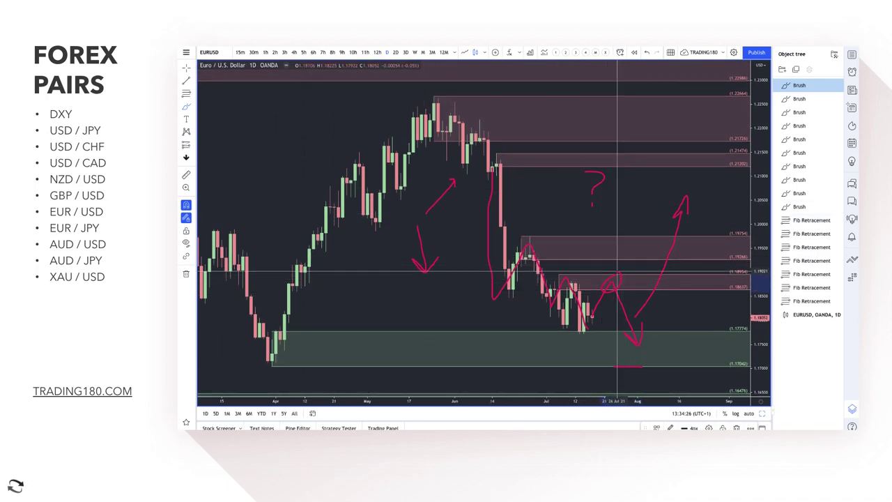
mouse_move(617, 278)
mouse_down()
mouse_move(596, 331)
mouse_move(601, 344)
mouse_move(629, 332)
mouse_up()
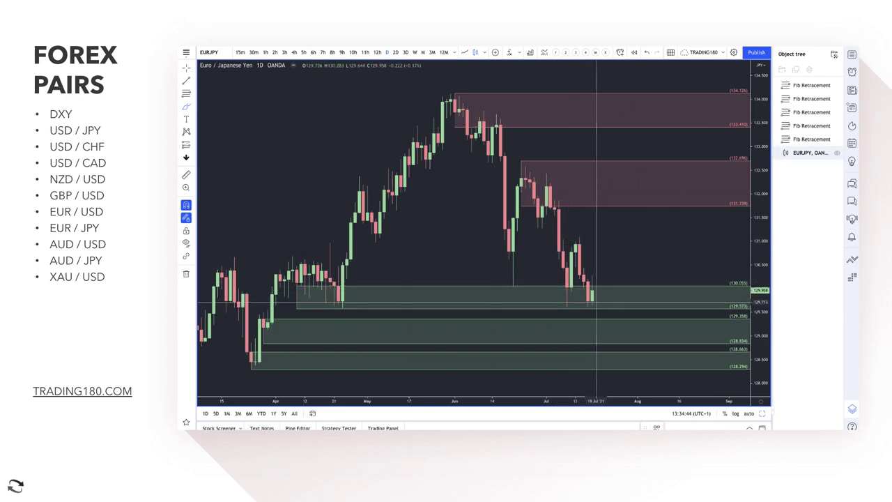
Step: On the EURJPY chart, brush a dip-and-rebound arrow through the middle green zone and add a Fib Retracement supply zone from 130.769 to 131.089
mouse_move(594, 304)
mouse_down()
mouse_move(598, 330)
mouse_move(617, 318)
mouse_move(633, 324)
mouse_up()
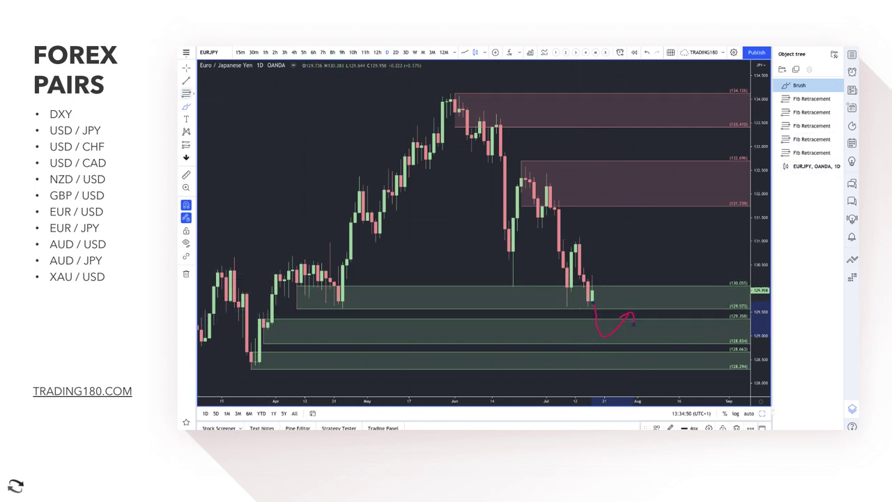
click(186, 93)
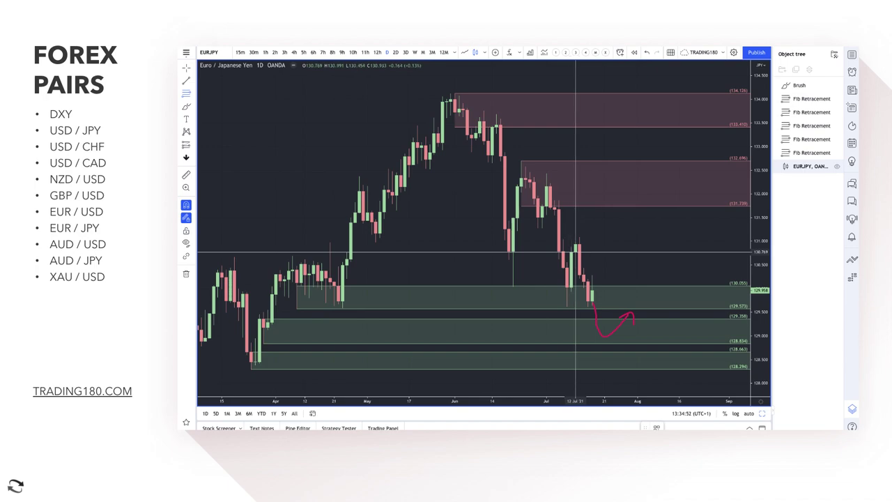
drag(576, 252, 579, 237)
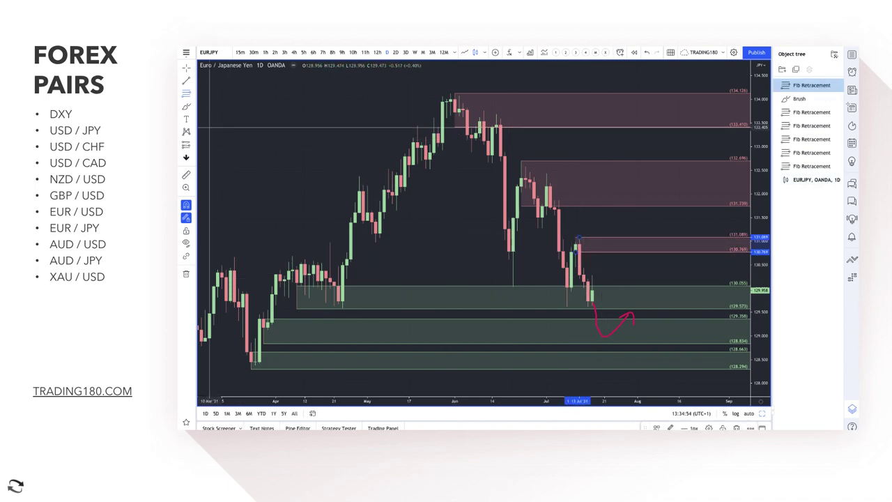
Step: Brush an arrow from the latest EURJPY candle up into the 130.769-131.089 supply zone and another arrow curving down from it
click(187, 107)
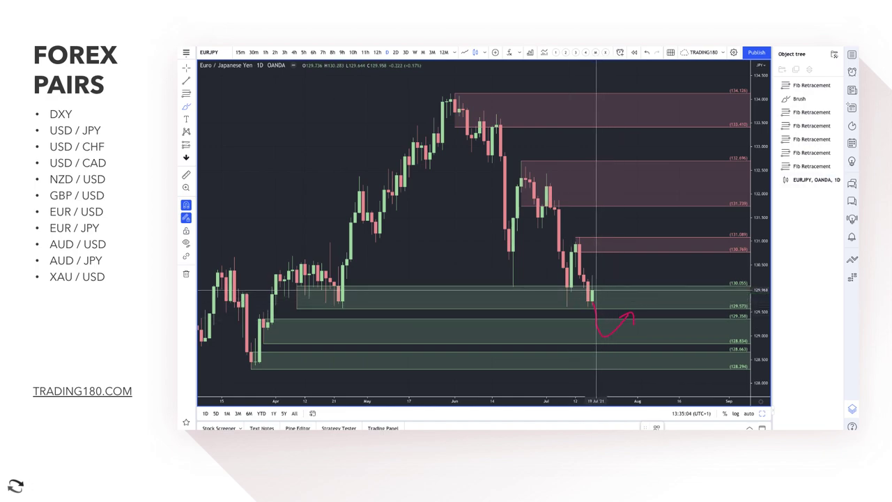
drag(593, 290, 624, 253)
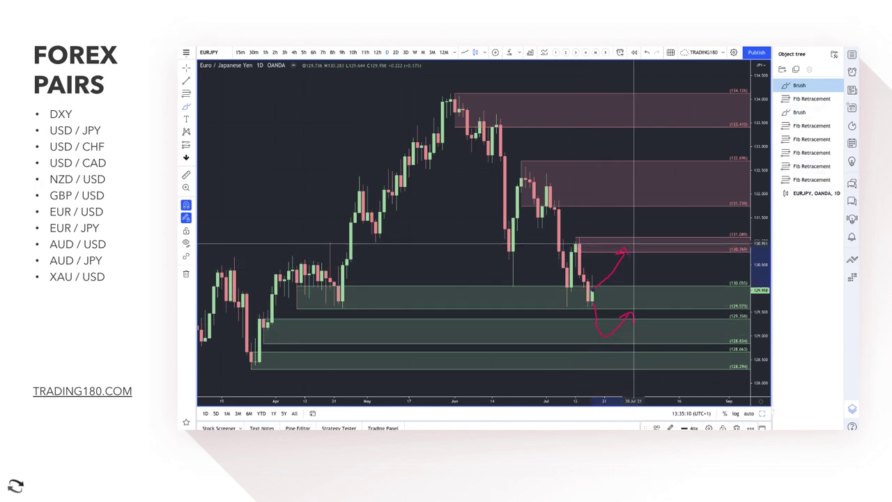
mouse_move(633, 245)
mouse_down()
mouse_move(641, 243)
mouse_move(668, 277)
mouse_up()
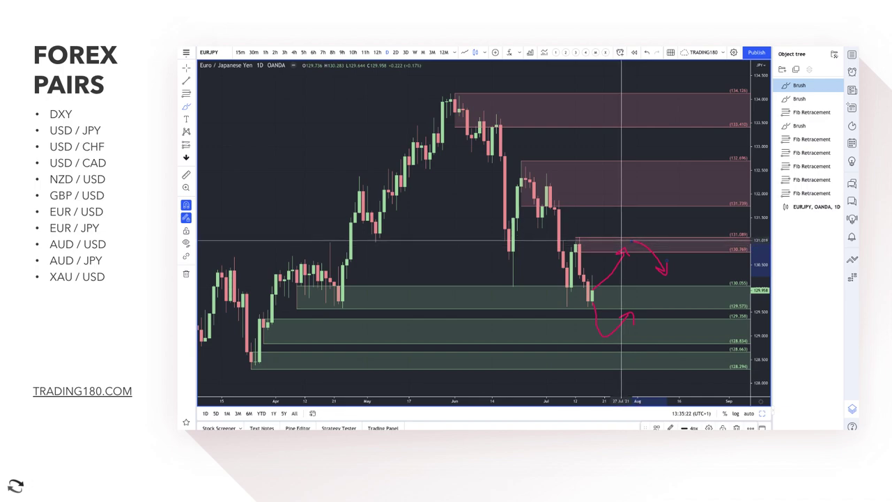
Step: Handwrite the word "off" with the Brush in the open space below the May highs on the EURJPY chart
mouse_move(408, 236)
mouse_down()
mouse_move(392, 249)
mouse_move(437, 217)
mouse_move(439, 243)
mouse_up()
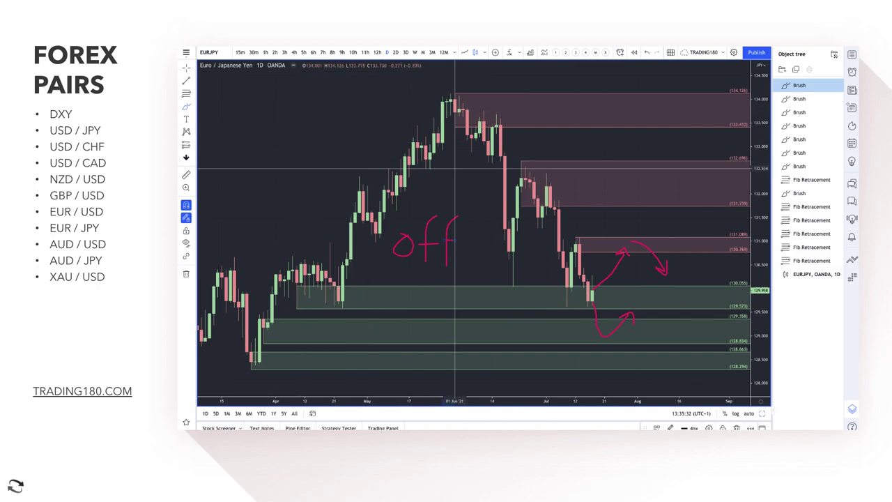
click(450, 193)
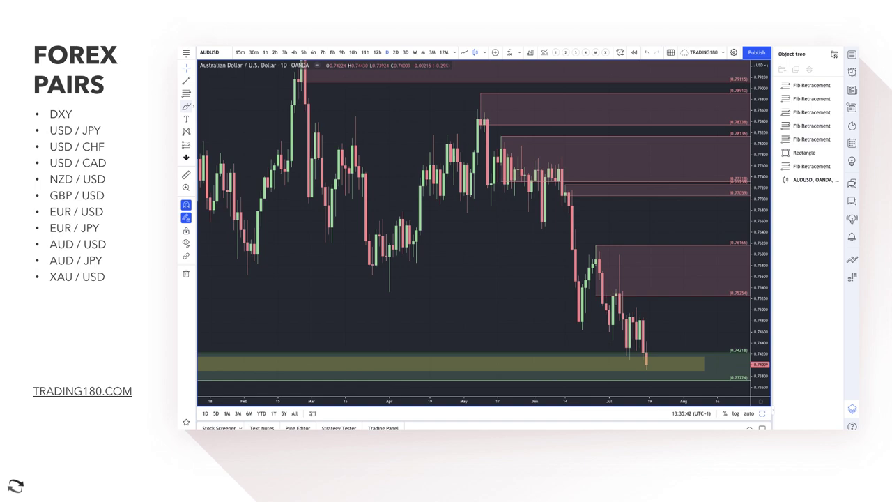
Step: On the AUDUSD chart, add a Fib Retracement supply zone from 0.74468 to 0.75033 over the mid-July candles
scroll(633, 347, down, 4)
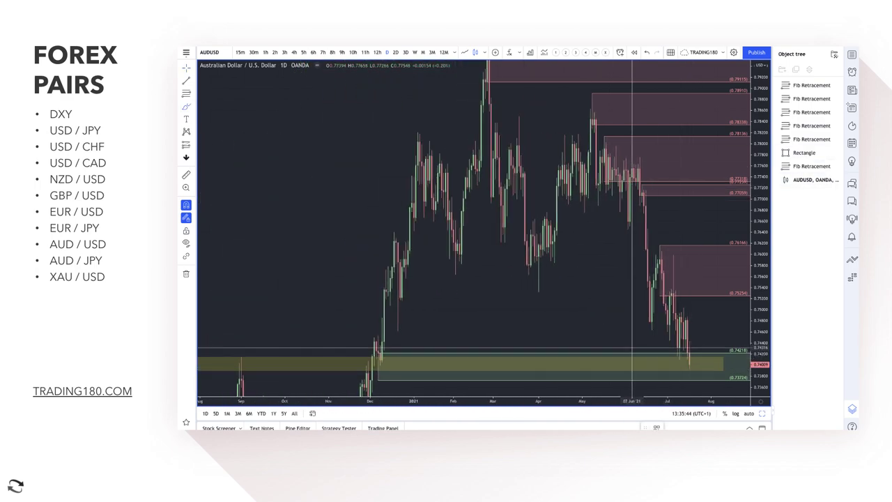
click(748, 413)
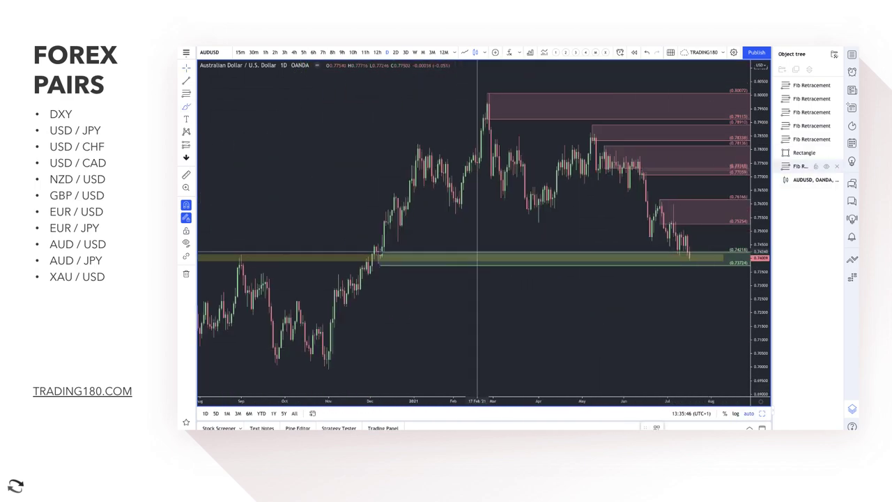
scroll(476, 257, up, 2)
click(193, 107)
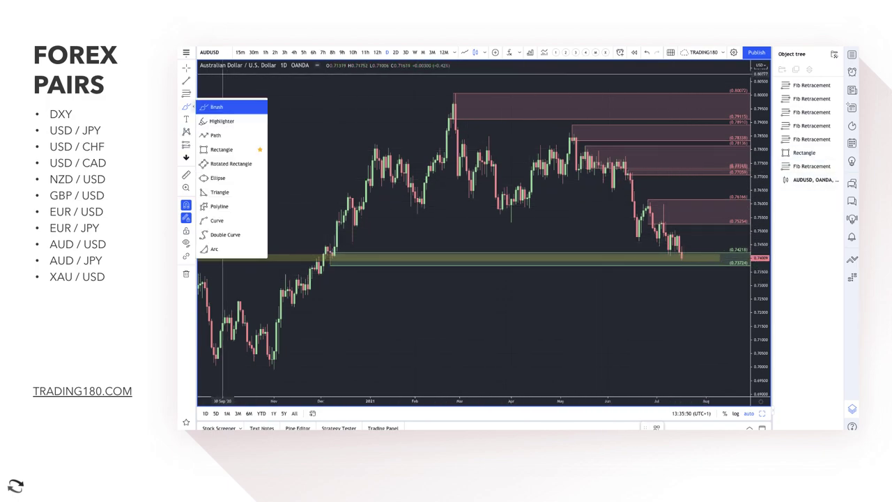
click(186, 93)
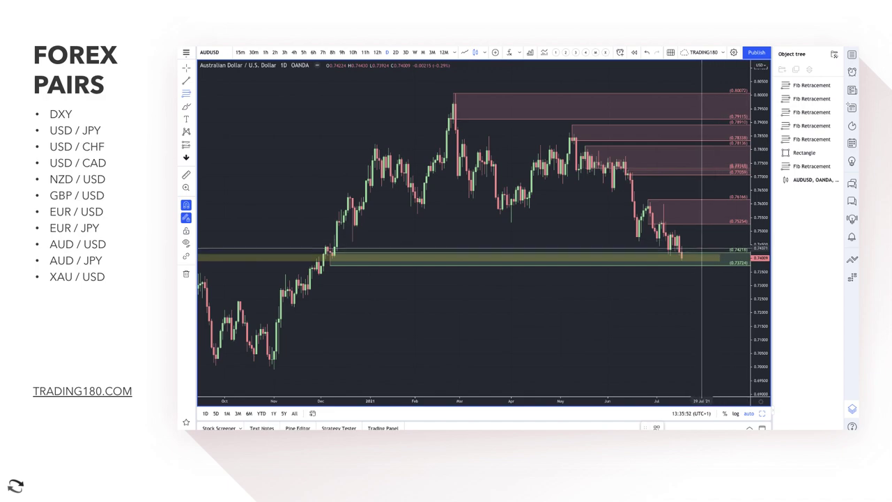
click(677, 245)
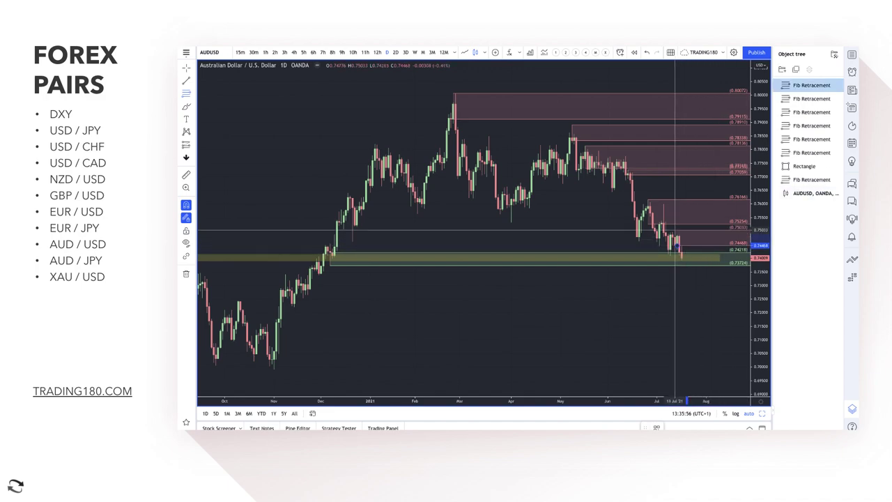
click(675, 230)
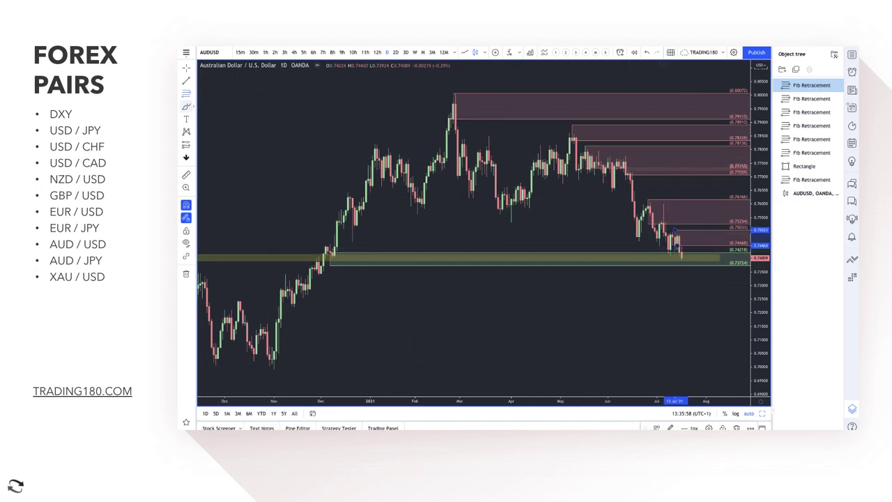
Step: Brush a circle around the latest AUDUSD candle inside the 0.73724-0.74218 demand zone
click(186, 106)
click(687, 257)
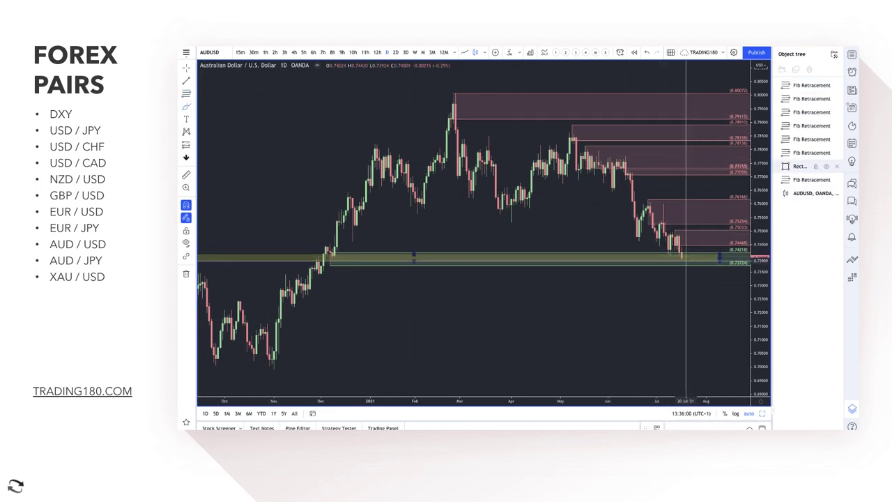
click(690, 257)
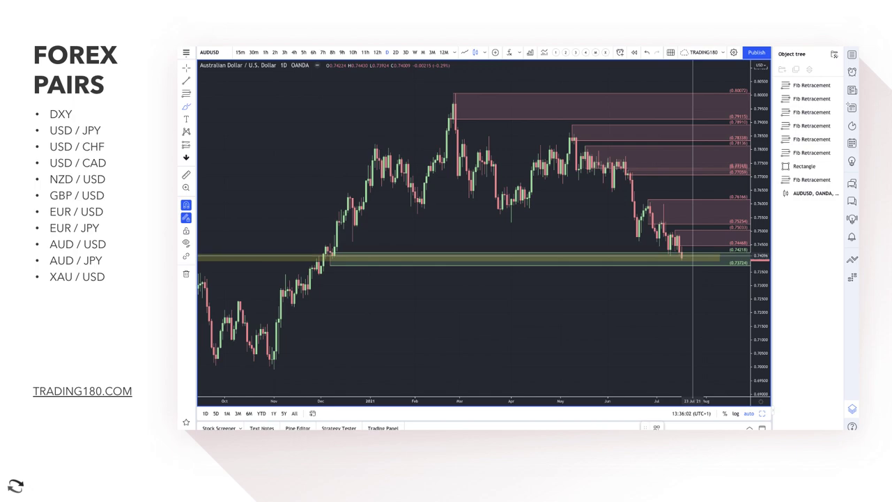
click(692, 257)
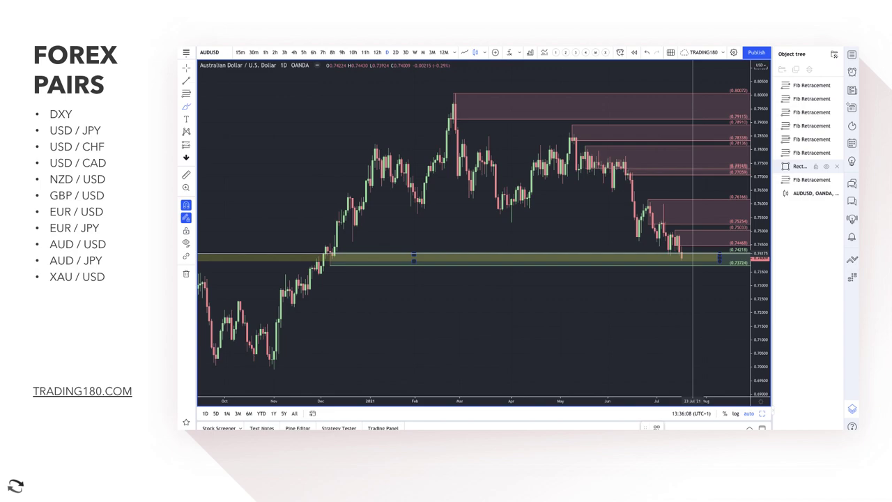
scroll(692, 257, up, 2)
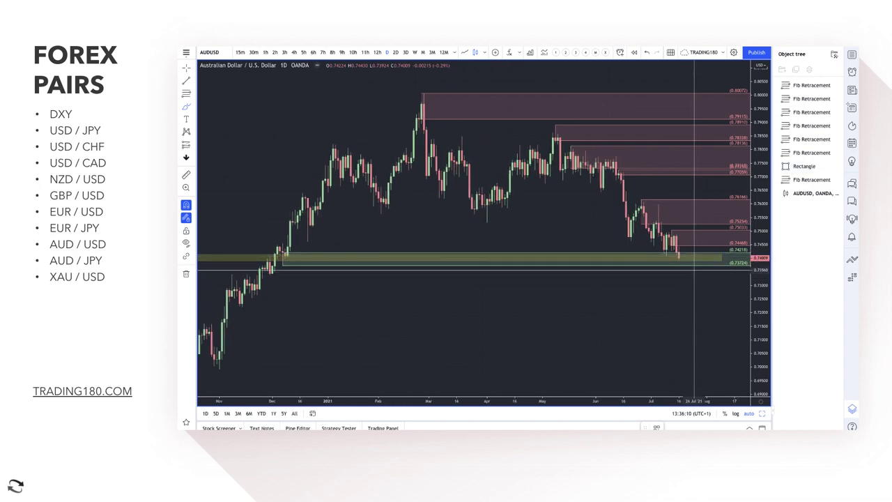
click(679, 255)
drag(679, 253, 682, 251)
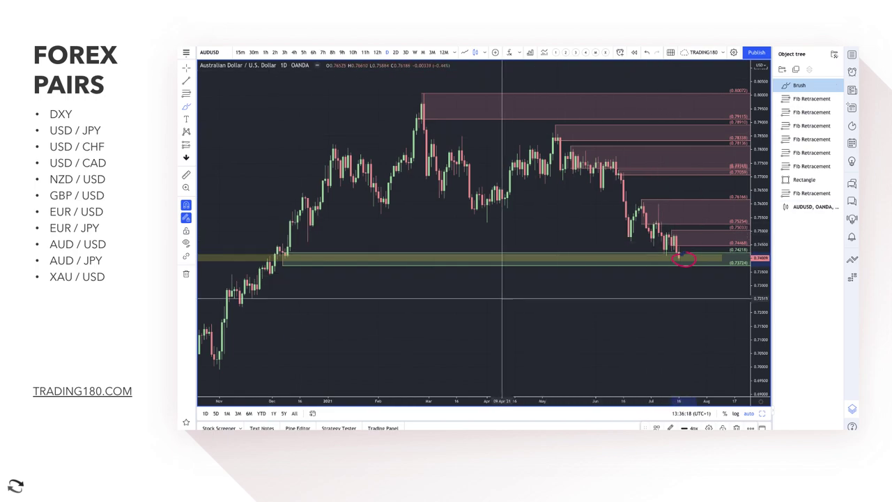
Step: Brush two parallel rising arrows below the demand zone and a path from the latest candle up into the 0.74468-0.75033 zone and back down
mouse_move(410, 336)
mouse_down()
mouse_move(444, 296)
mouse_move(448, 302)
mouse_up()
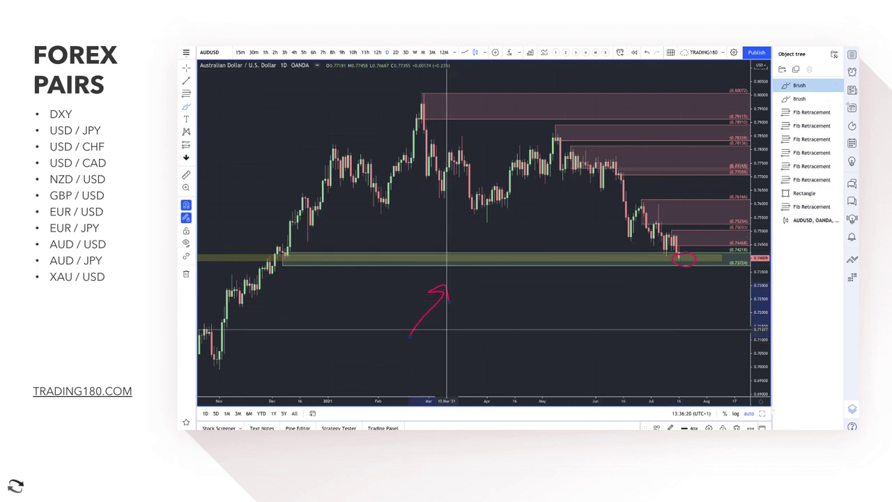
mouse_move(443, 337)
mouse_down()
mouse_move(490, 283)
mouse_move(493, 301)
mouse_up()
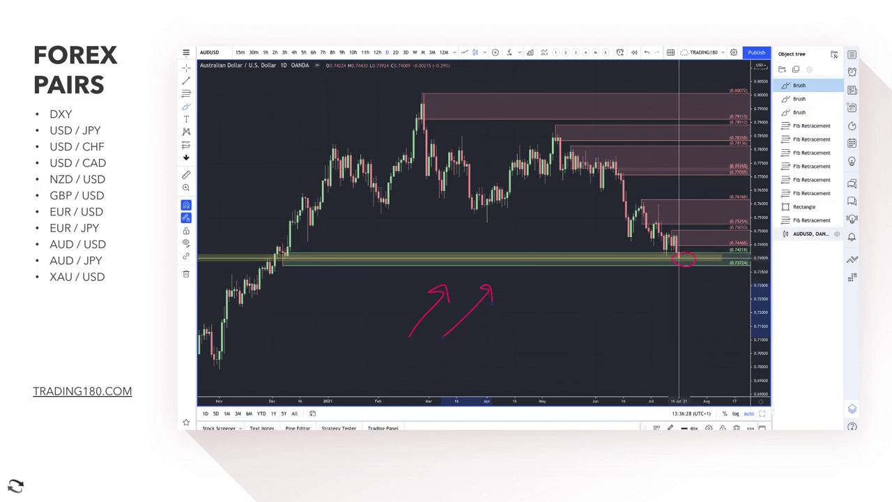
mouse_move(680, 260)
mouse_down()
mouse_move(692, 238)
mouse_move(709, 261)
mouse_up()
scroll(651, 239, up, 3)
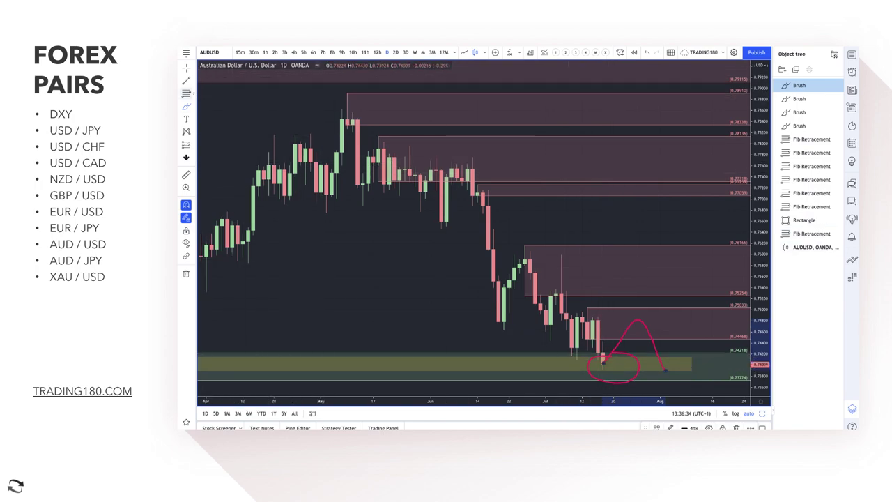
Step: Circle the projected path's peak with the Brush and draw a looped mark inside the 0.75254-0.76166 supply zone above it
click(192, 107)
click(230, 107)
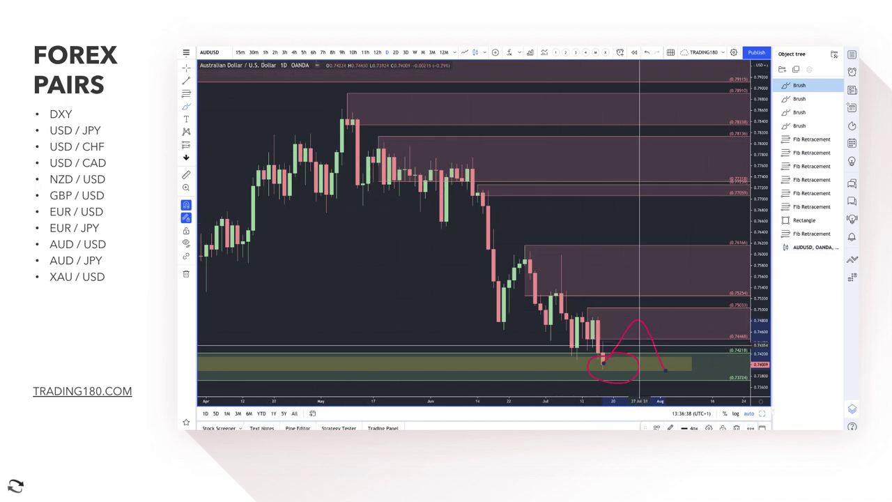
drag(638, 313, 613, 323)
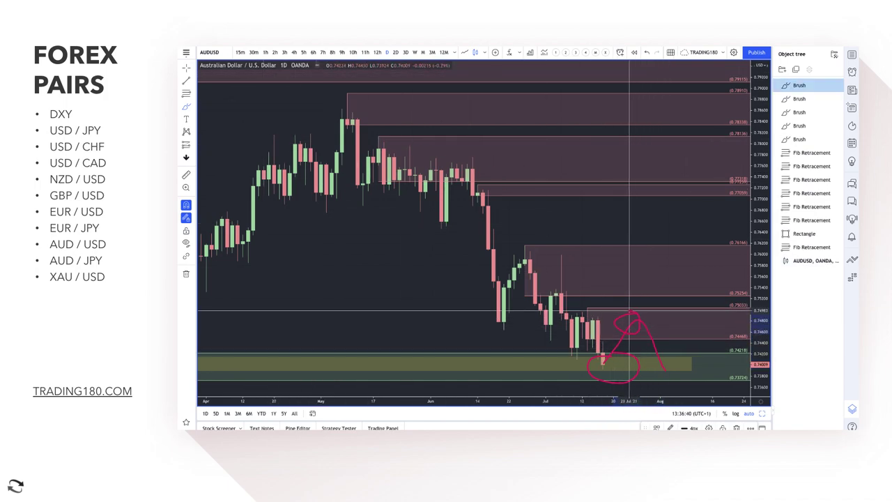
mouse_move(637, 260)
mouse_down()
mouse_move(625, 276)
mouse_move(634, 258)
mouse_move(645, 292)
mouse_move(656, 285)
mouse_up()
Step: Draw a thin horizontal rectangle along the January-April lows, about 0.7565 to 0.7590, extending from 22 January into August
scroll(677, 336, down, 1)
scroll(676, 287, down, 5)
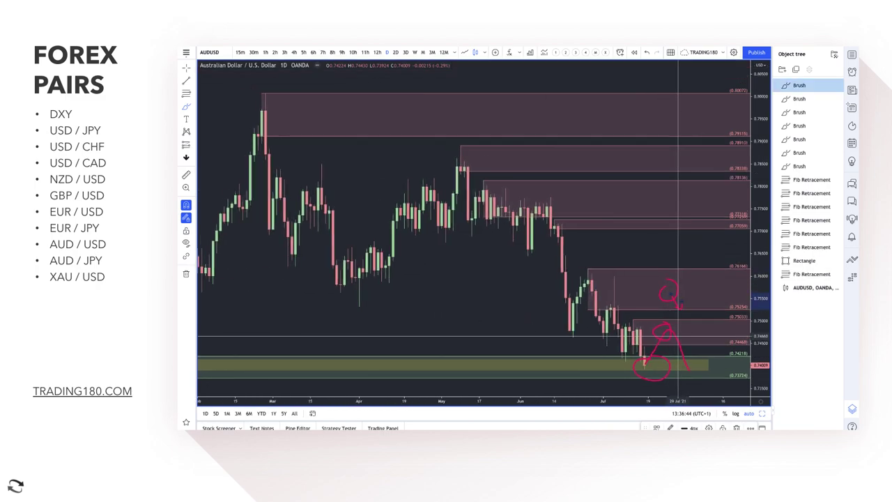
scroll(576, 294, down, 1)
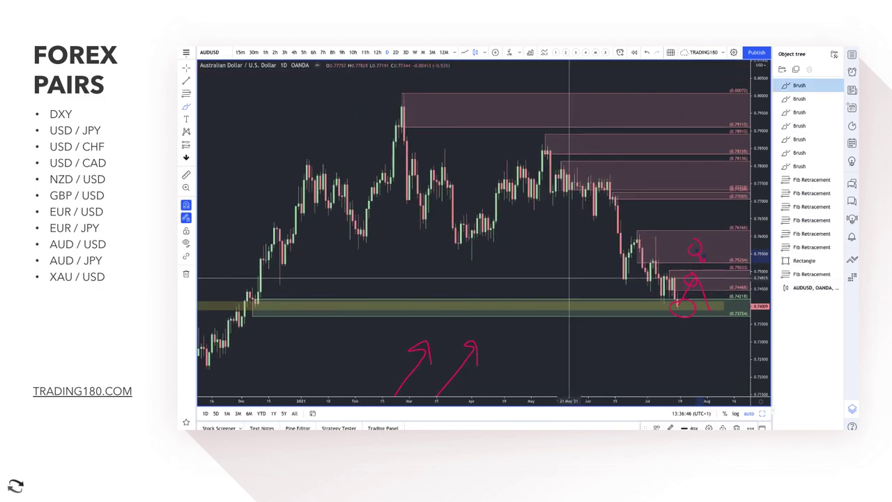
click(192, 106)
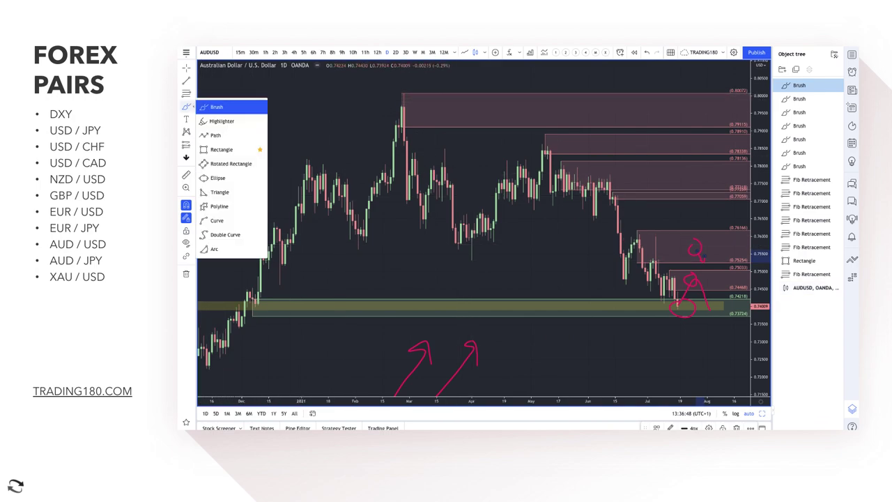
click(221, 150)
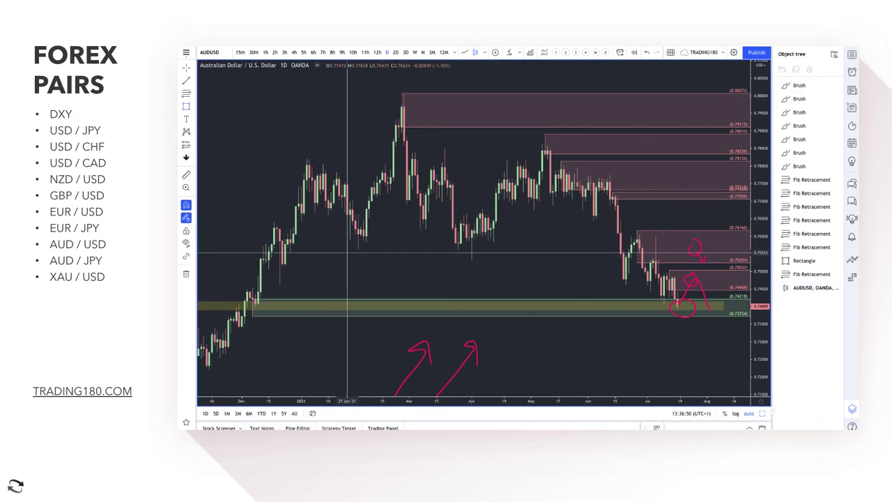
drag(339, 240, 731, 248)
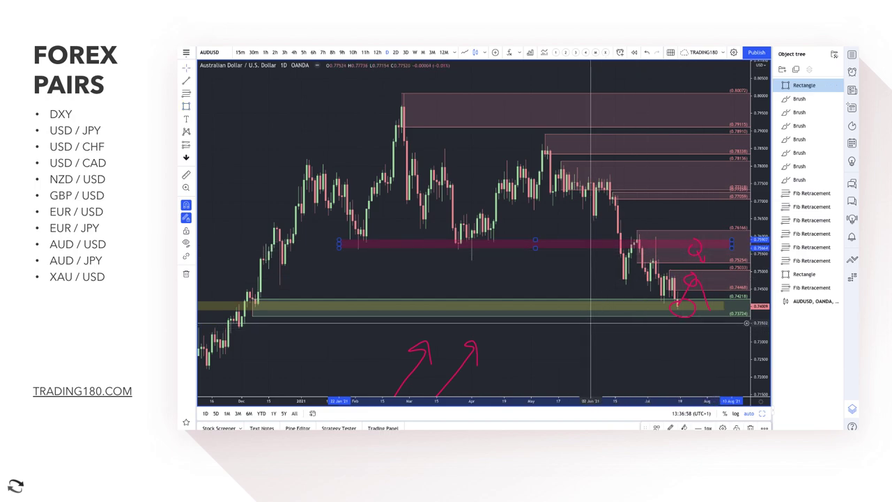
click(542, 355)
Step: On the AUDJPY chart, brush an arrow from the latest candle dipping into the 80.648-80.938 demand zone and rebounding upward
scroll(600, 317, up, 3)
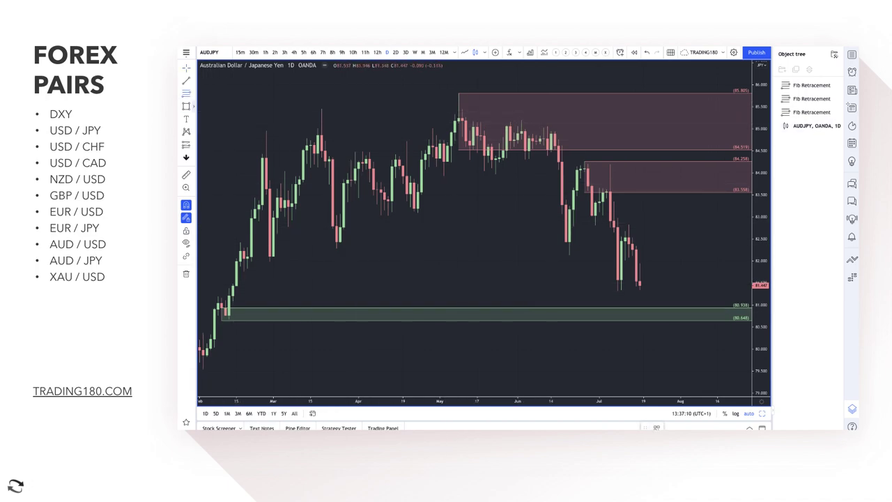
click(194, 106)
click(220, 106)
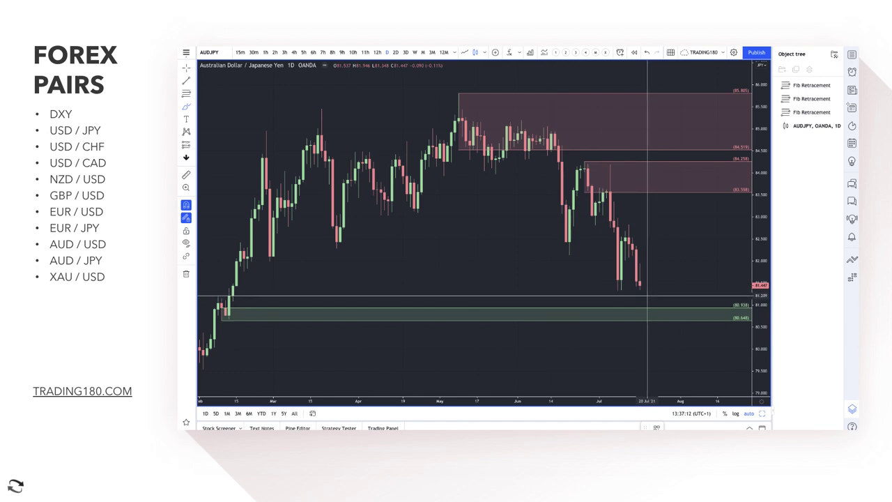
mouse_move(639, 284)
mouse_down()
mouse_move(649, 311)
mouse_move(665, 309)
mouse_move(673, 284)
mouse_up()
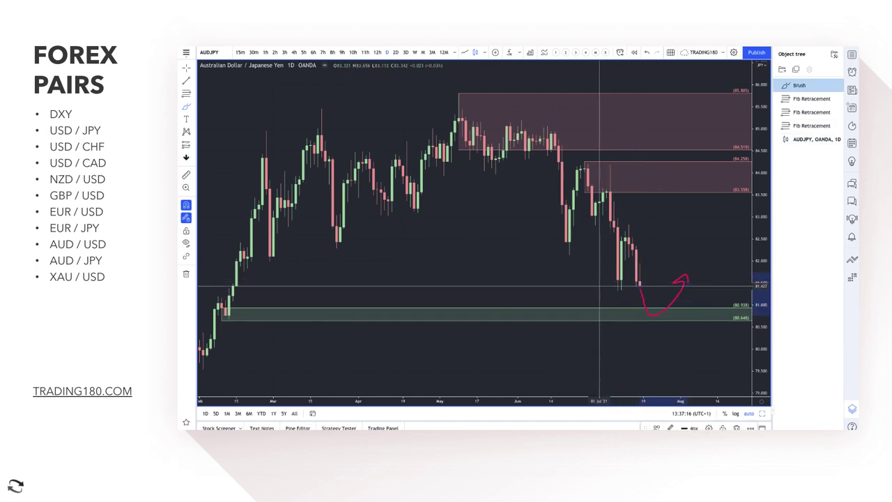
scroll(607, 297, down, 4)
scroll(573, 255, up, 3)
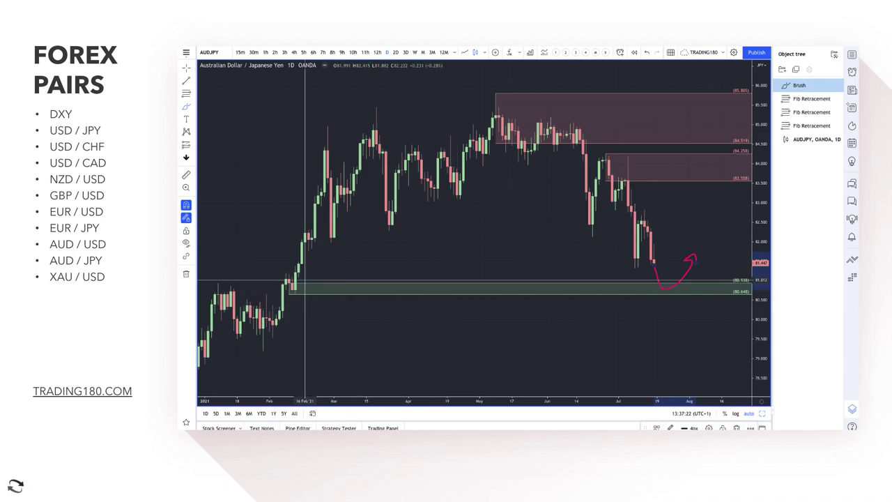
Step: Circle the February base candles of the demand zone with a rising arrow from them, and brush a question mark beside the rebound path
drag(295, 272, 283, 285)
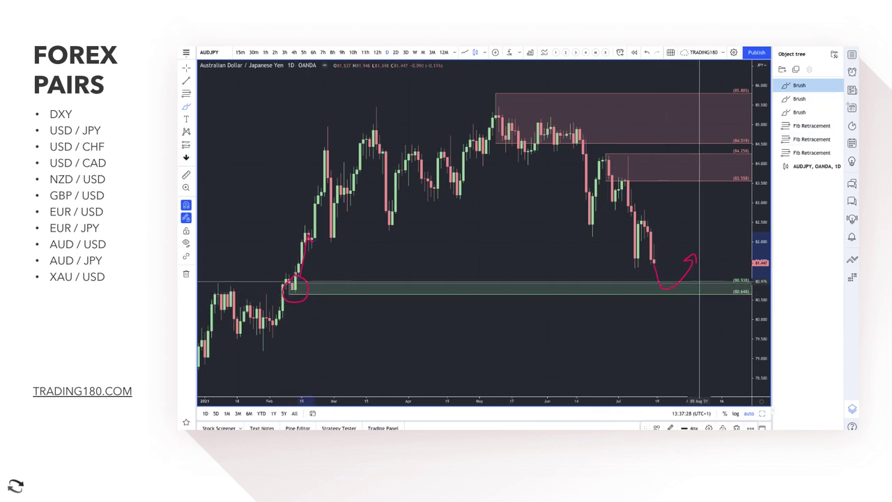
drag(695, 270, 696, 279)
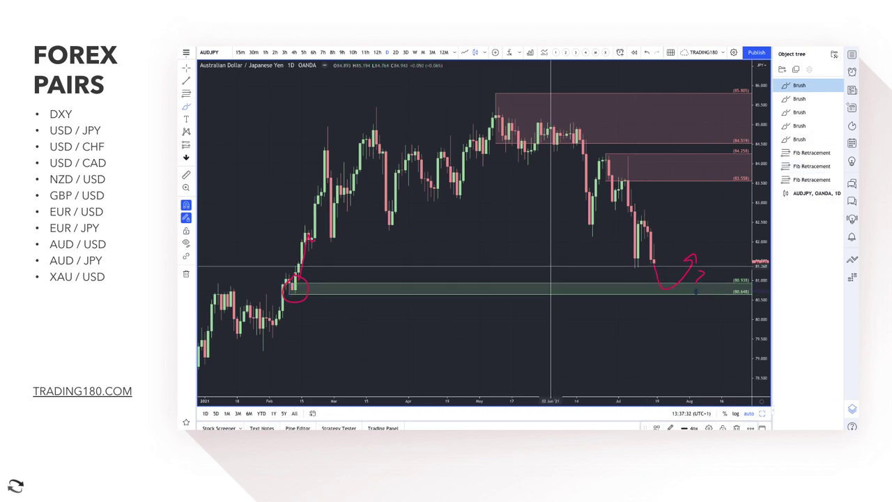
Step: Add a Fib Retracement supply zone from 82.452 to 82.820 over the mid-July AUDJPY highs
click(192, 106)
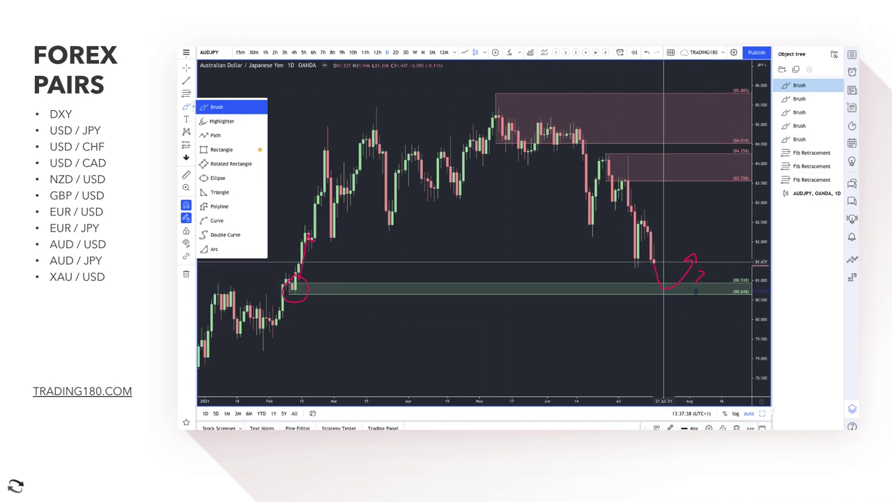
click(186, 92)
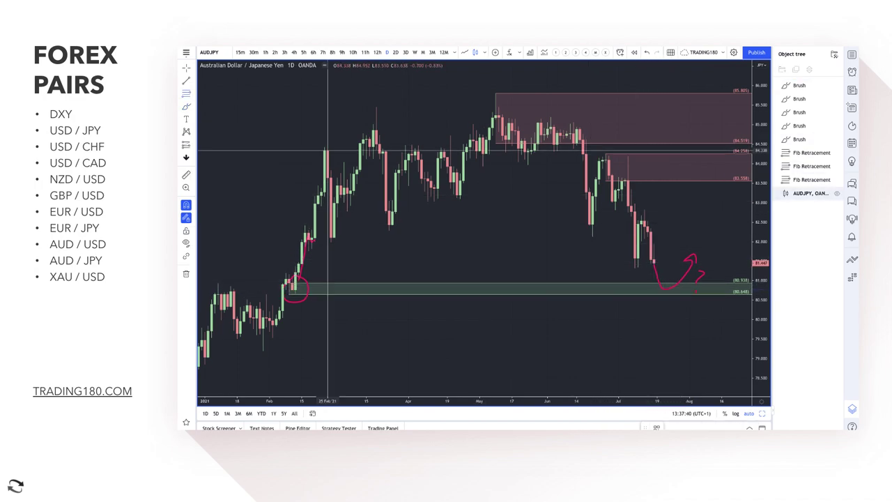
click(642, 224)
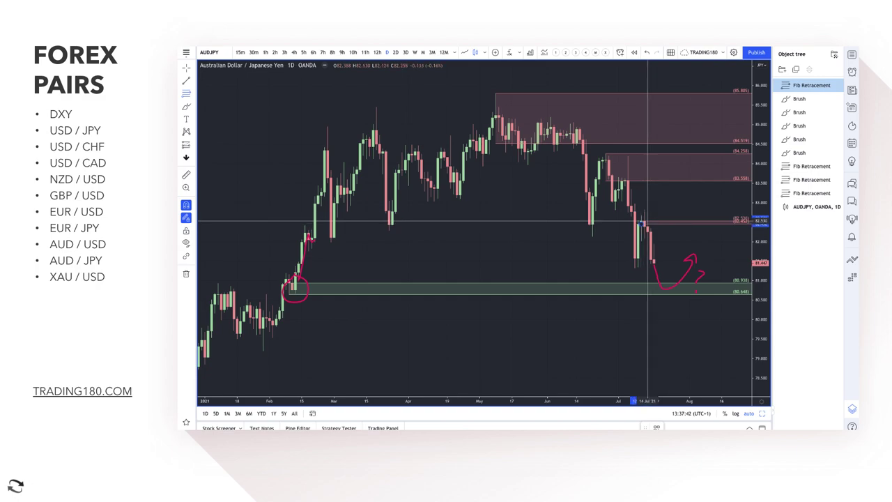
click(642, 208)
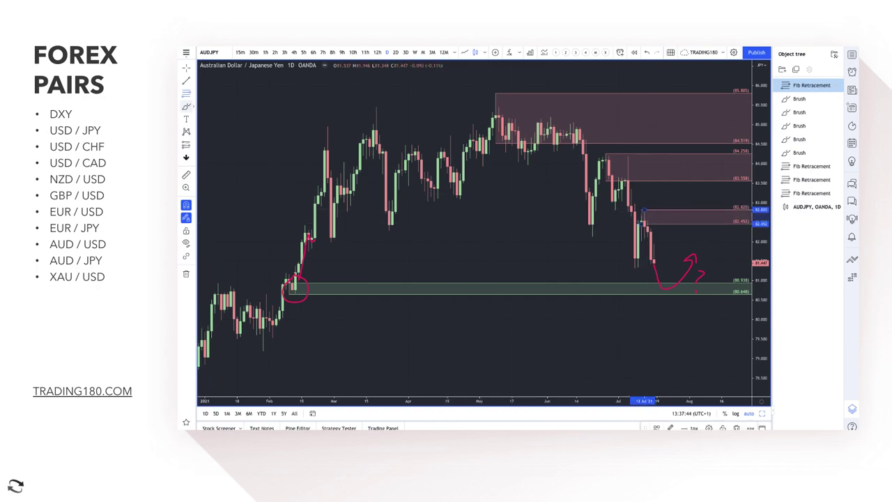
Step: Brush an arrow from the latest AUDJPY candle up into the 82.452-82.820 supply zone and back down, and circle its peak
click(186, 106)
mouse_move(654, 261)
mouse_down()
mouse_move(670, 227)
mouse_move(692, 224)
mouse_move(713, 242)
mouse_up()
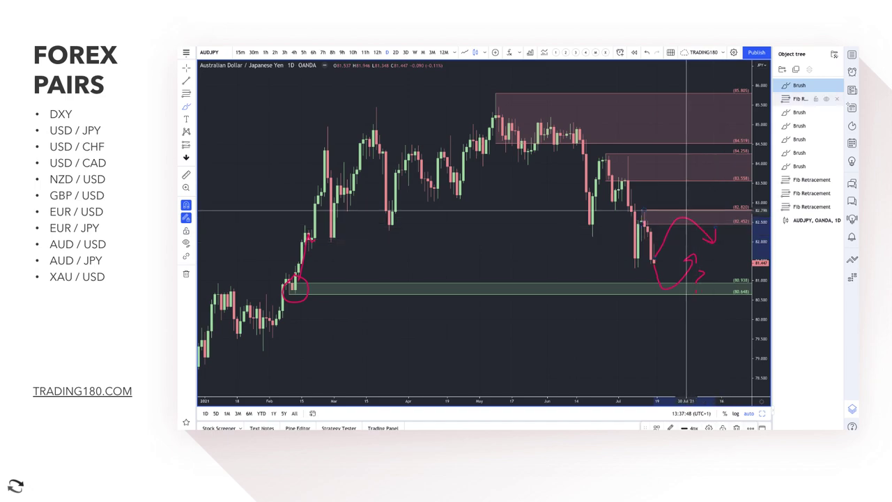
mouse_move(685, 211)
mouse_down()
mouse_move(675, 213)
mouse_move(689, 217)
mouse_move(683, 211)
mouse_up()
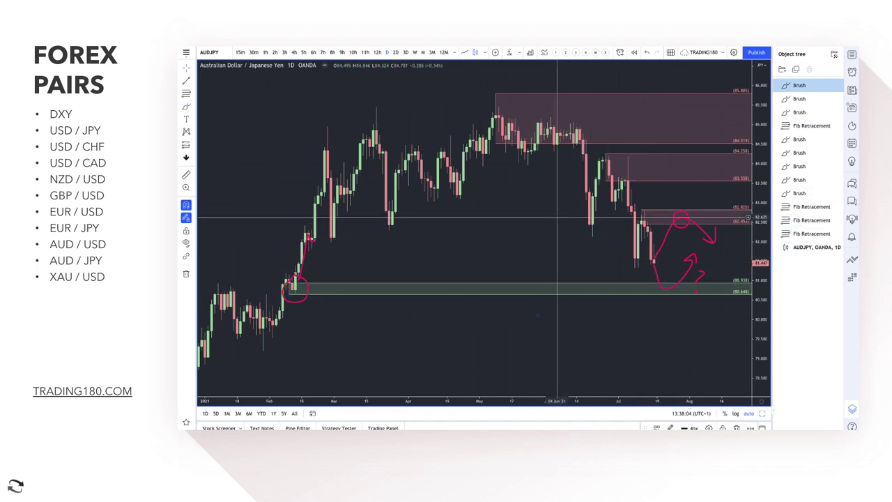
Step: On the XAUUSD chart, brush an upward arrow in the open space below the 1916.615 line, above the March candles
click(531, 220)
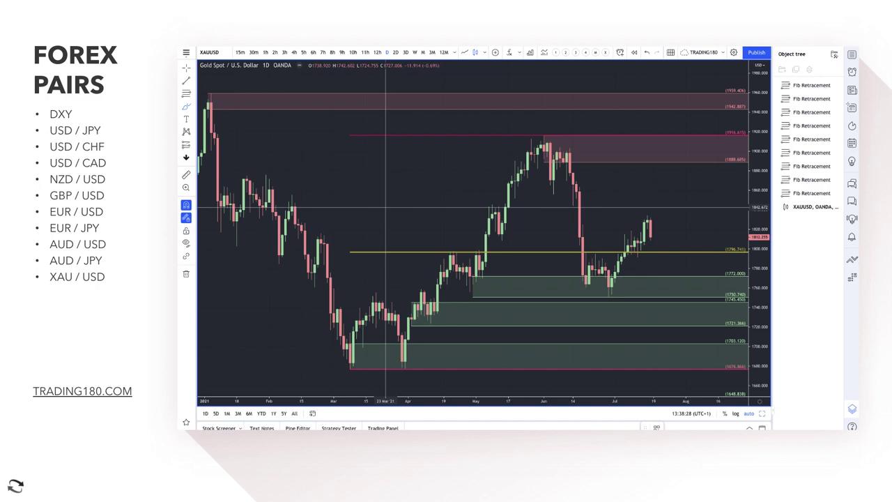
mouse_move(386, 208)
mouse_down()
mouse_move(384, 160)
mouse_move(387, 148)
mouse_move(394, 154)
mouse_up()
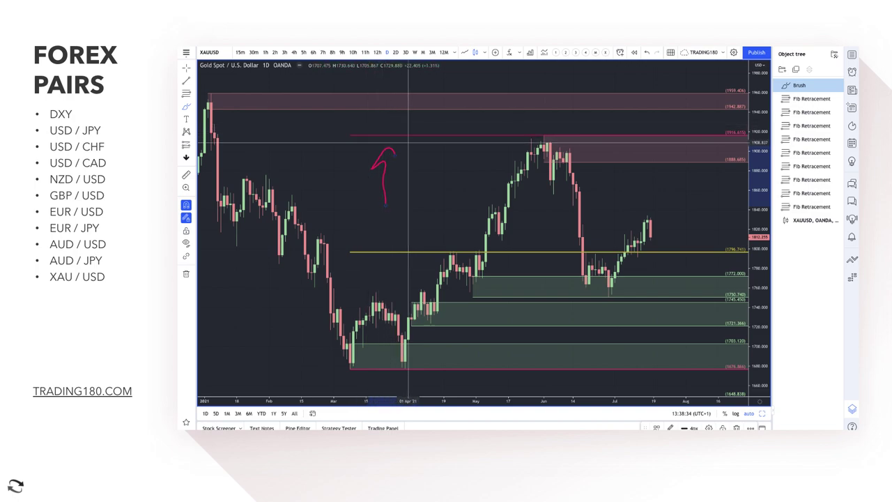
Step: Brush a downward arrow and another upward arrow beside the first arrow on the gold chart, and write "2%" above them
mouse_move(415, 150)
mouse_down()
mouse_move(409, 196)
mouse_move(416, 206)
mouse_move(424, 197)
mouse_up()
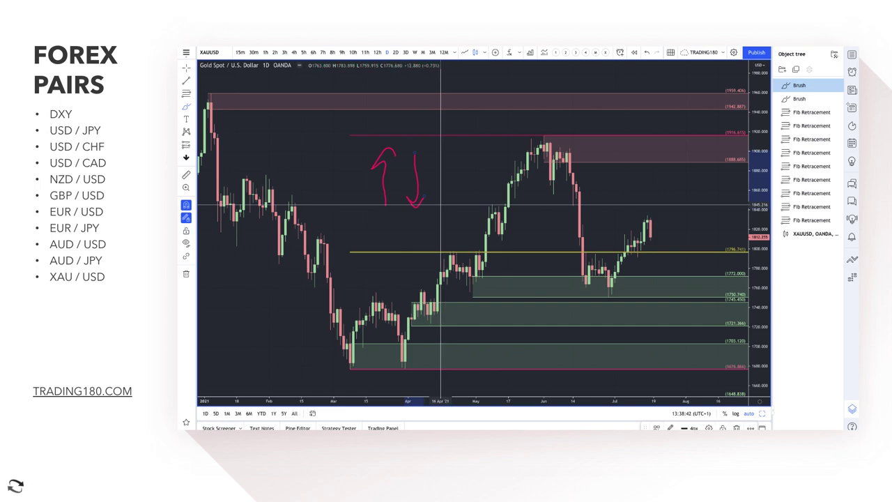
mouse_move(441, 205)
mouse_down()
mouse_move(442, 146)
mouse_move(438, 153)
mouse_move(447, 145)
mouse_move(451, 155)
mouse_up()
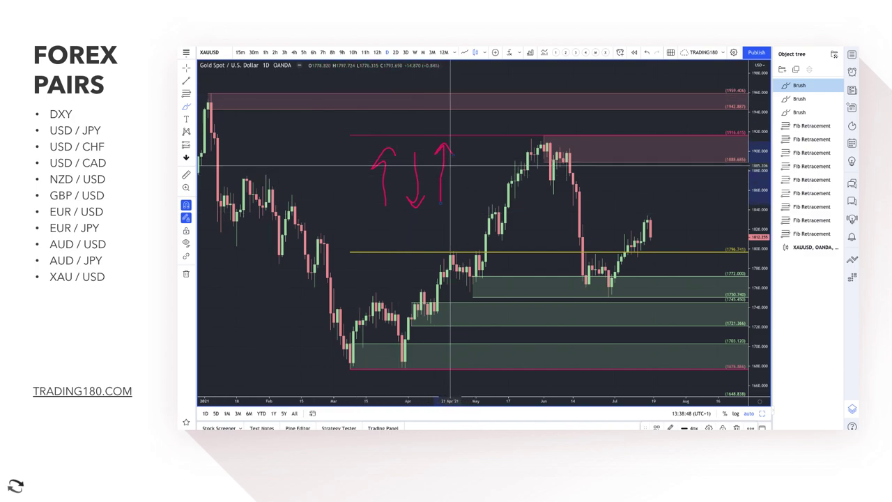
mouse_move(458, 122)
mouse_down()
mouse_move(476, 124)
mouse_move(477, 141)
mouse_move(493, 133)
mouse_up()
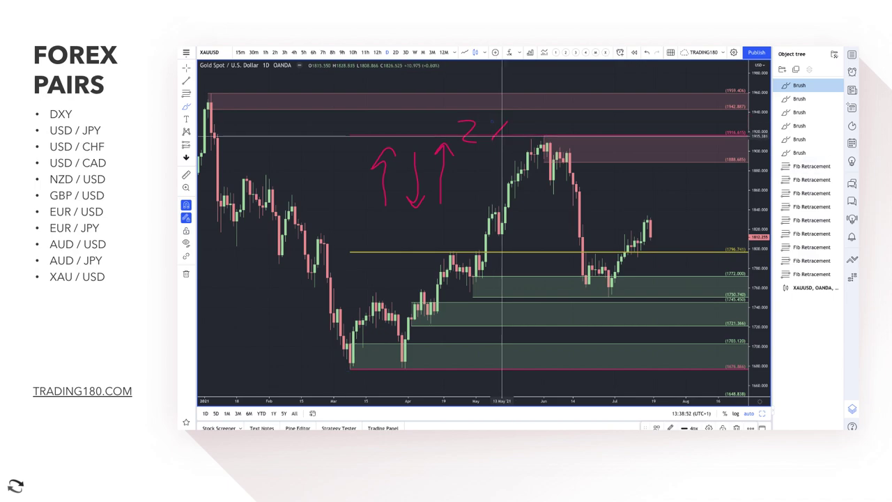
click(504, 137)
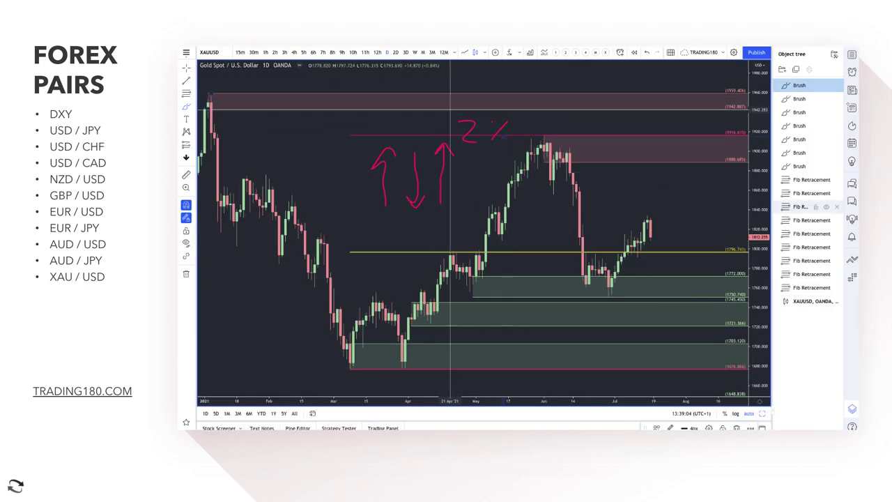
Step: Brush one more upward arrow beneath the "2%" note, and draw a horizontal line under the row of arrows
click(190, 107)
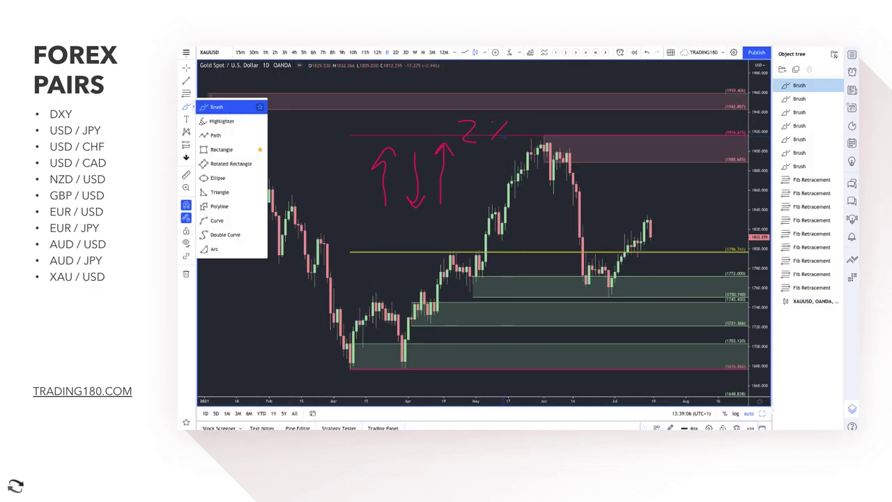
click(220, 107)
drag(486, 200, 484, 139)
drag(362, 208, 401, 215)
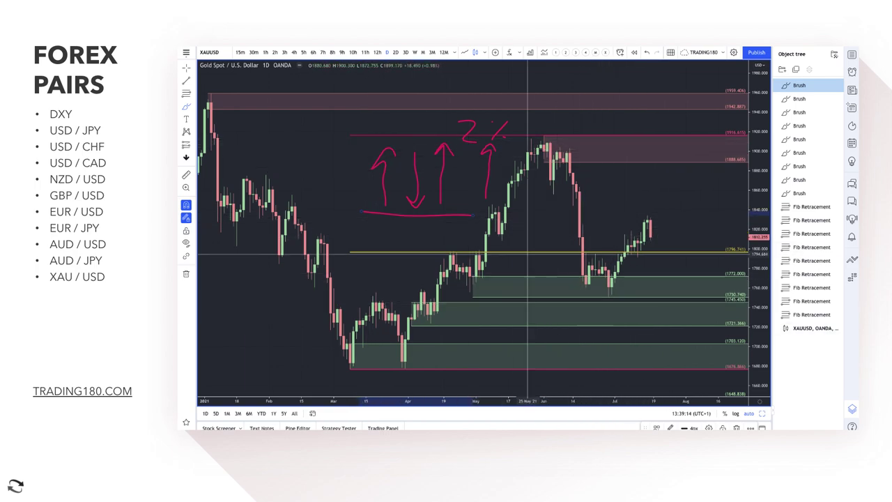
Step: Add a Fib Retracement zone from 1808.465 to 1791.645 at the 12 July candle and apply the DEMAND template to it
click(186, 93)
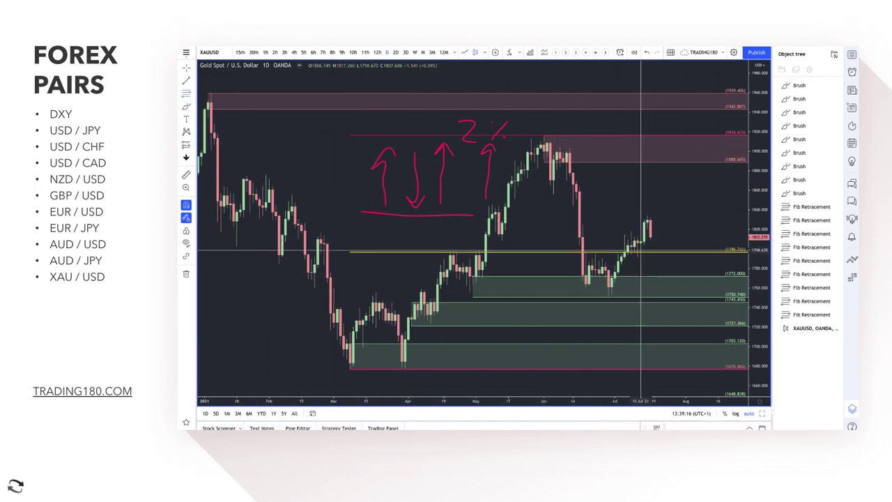
click(638, 240)
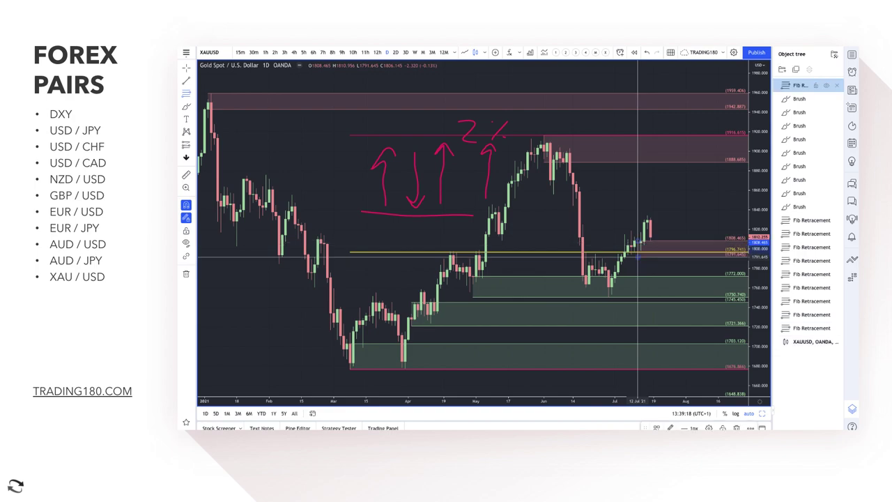
click(637, 257)
click(657, 428)
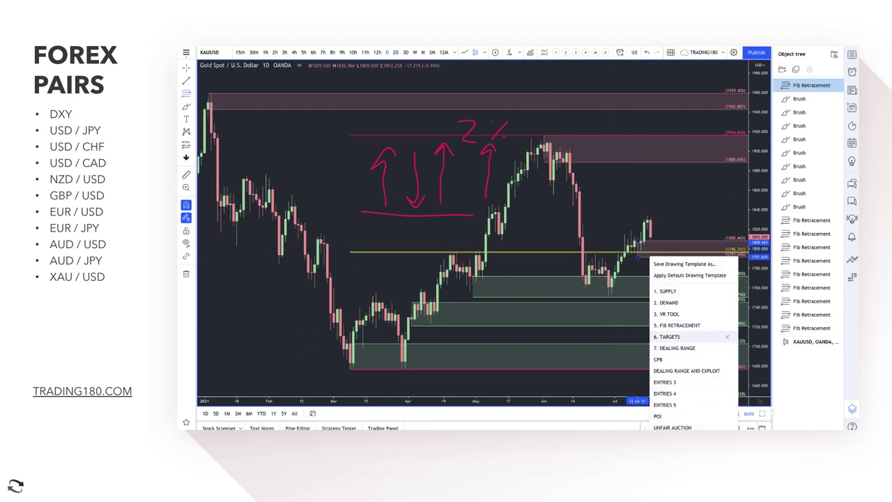
click(668, 303)
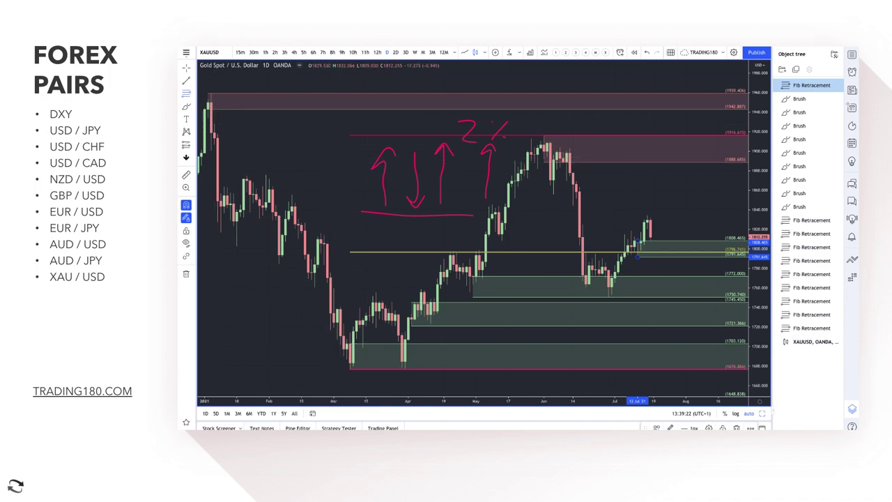
Step: Brush an X in the open space beyond the latest gold candles, and move the 1750.740 demand zone's upper corner to 1779.034 at the late-June low
click(186, 106)
mouse_move(686, 189)
mouse_down()
mouse_move(710, 210)
mouse_move(689, 205)
mouse_up()
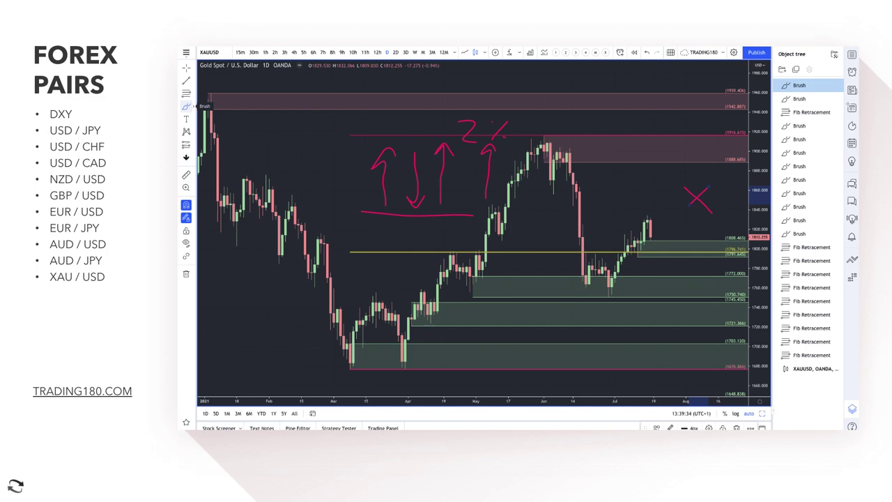
click(479, 276)
drag(479, 276, 609, 269)
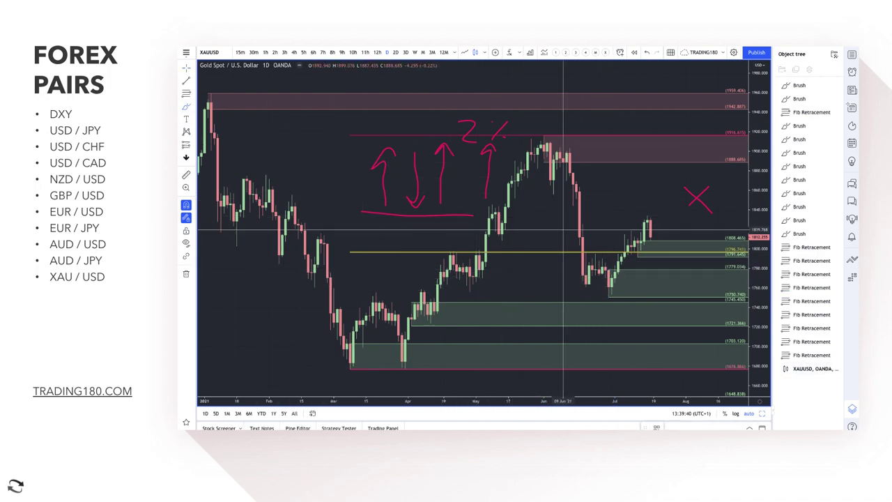
Step: Brush an arrow from the latest candle dipping into the 1791.645-1808.465 zone and rising toward the X, and write "Gdp" beneath the underlined arrows
scroll(652, 241, up, 3)
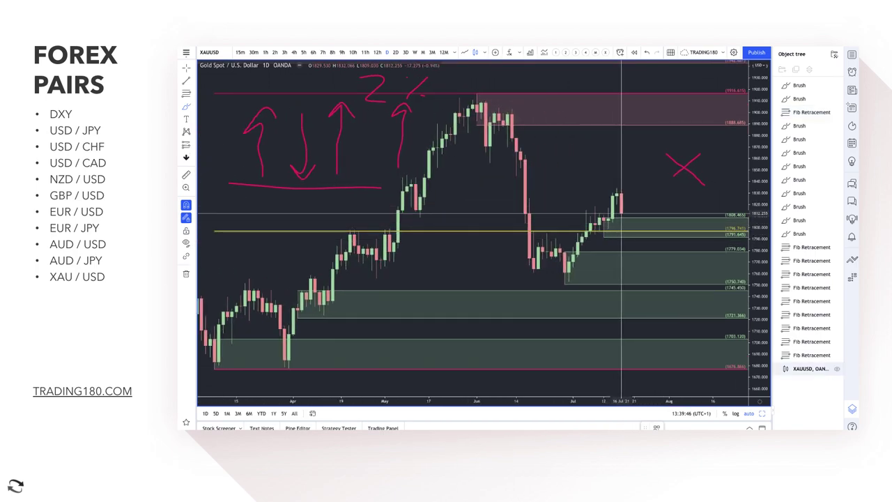
mouse_move(621, 214)
mouse_down()
mouse_move(638, 232)
mouse_move(672, 194)
mouse_move(679, 198)
mouse_up()
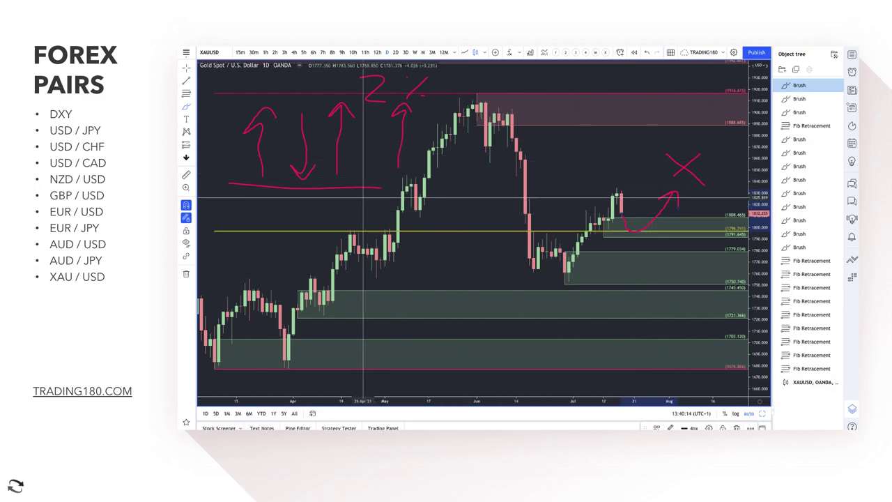
mouse_move(254, 202)
mouse_down()
mouse_move(237, 211)
mouse_move(259, 228)
mouse_move(282, 209)
mouse_move(299, 226)
mouse_move(320, 211)
mouse_up()
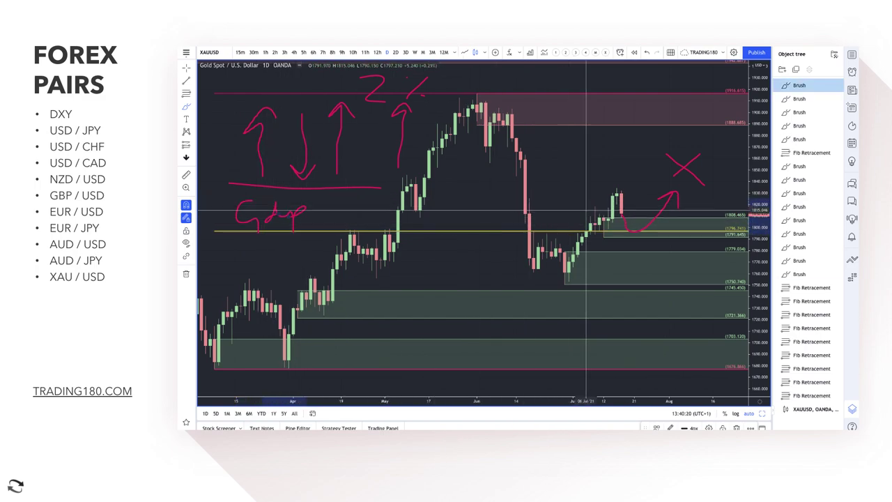
Step: Brush a zigzag arrow rising from the latest gold candle past the X, and circle the "2%" note
drag(628, 208, 665, 139)
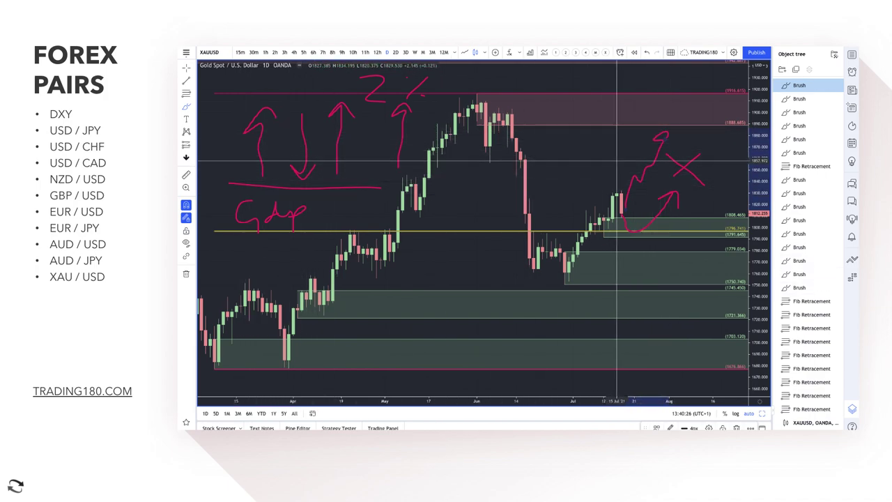
mouse_move(410, 96)
mouse_down()
mouse_move(429, 72)
mouse_move(364, 83)
mouse_move(375, 108)
mouse_move(442, 90)
mouse_move(432, 70)
mouse_up()
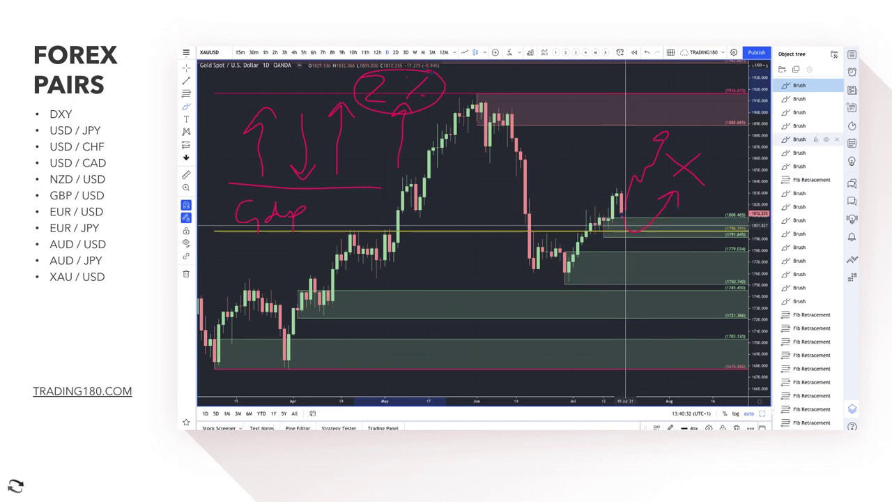
Step: Brush a falling arrow through the 1750.740-1779.034 demand zone, and join it to the latest candle with a downward stroke
mouse_move(639, 244)
mouse_down()
mouse_move(643, 263)
mouse_move(664, 285)
mouse_move(673, 272)
mouse_up()
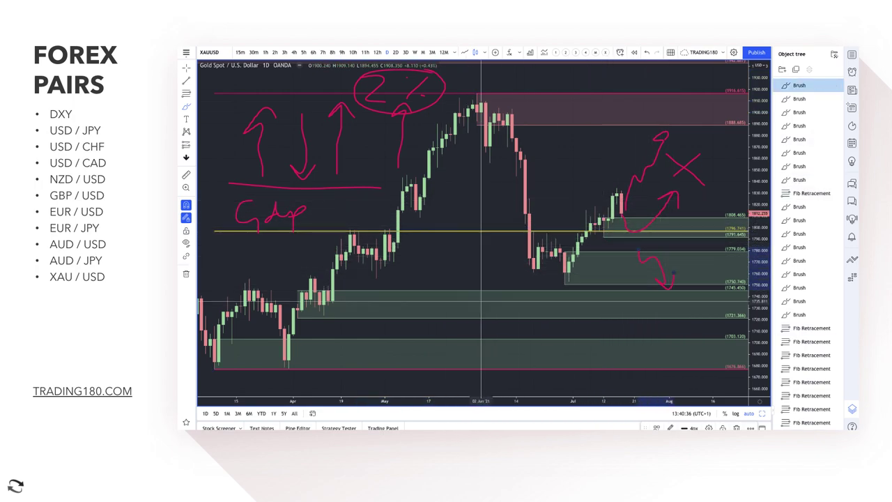
scroll(617, 237, up, 2)
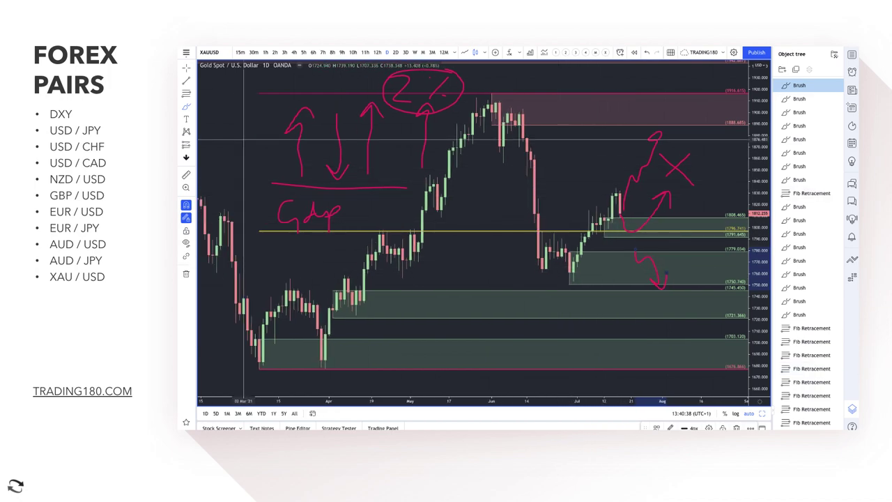
click(192, 106)
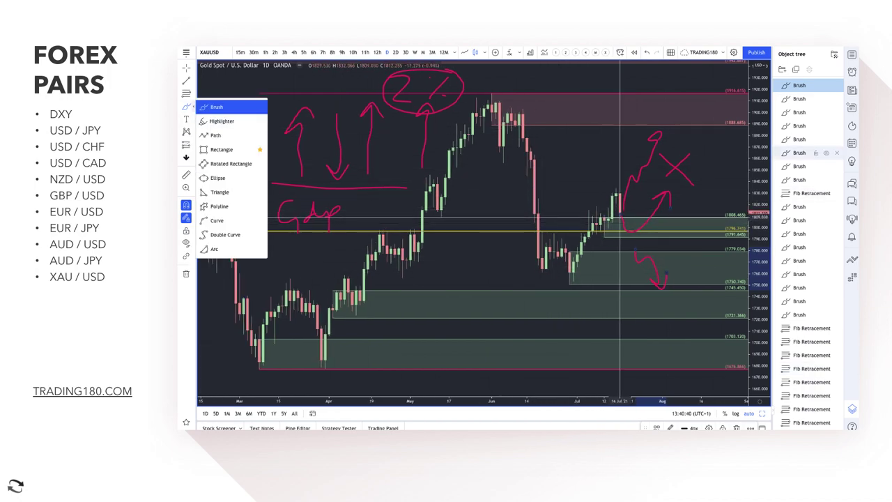
mouse_move(624, 213)
mouse_down()
mouse_move(624, 252)
mouse_move(631, 254)
mouse_up()
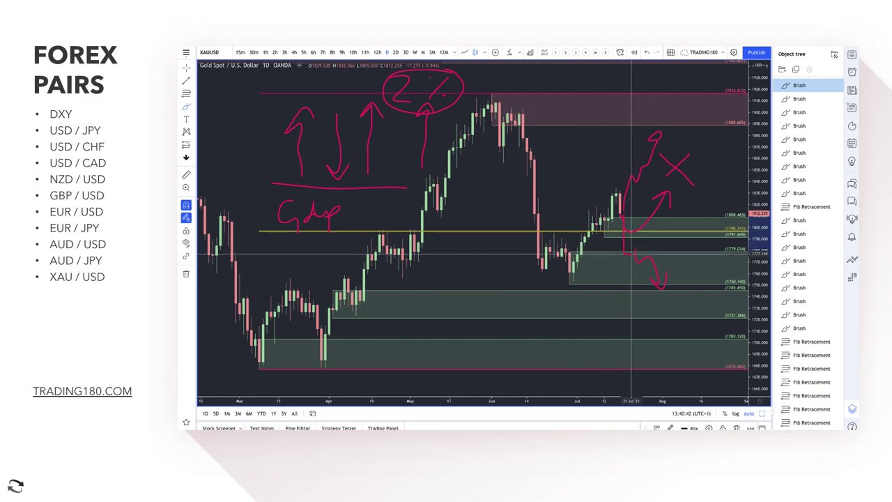
Step: Brush a path rebounding from the 1779.034 zone edge and falling back again, and draw two horizontal lines across the mid-July highs
mouse_move(636, 229)
mouse_down()
mouse_move(686, 210)
mouse_move(707, 248)
mouse_up()
drag(639, 199, 698, 201)
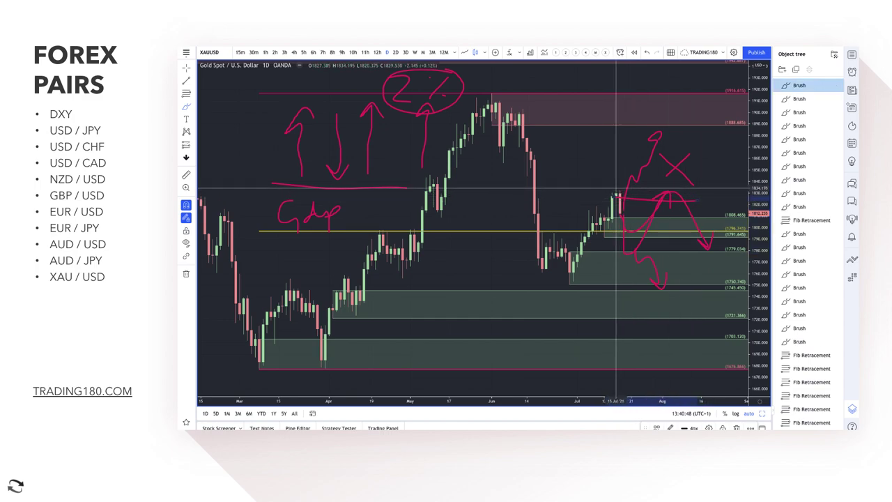
drag(618, 188, 693, 184)
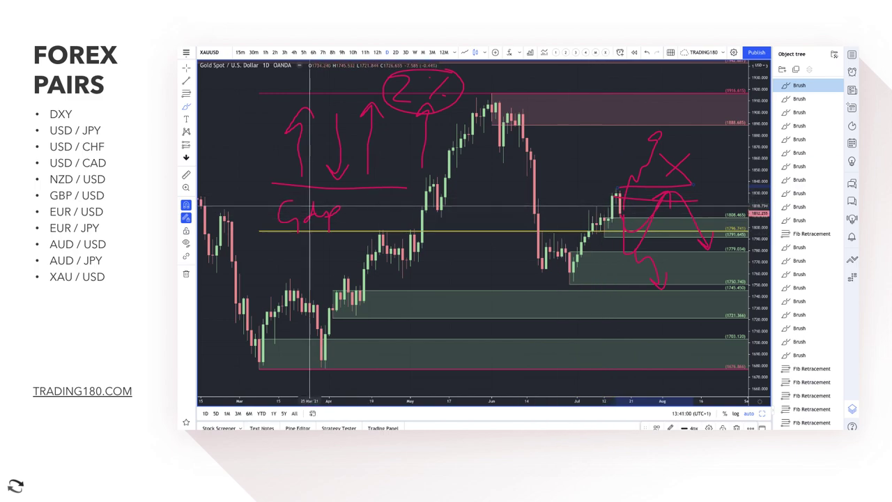
Step: Underline the "Gdp" note with the brush, and brush a rising stroke above the early-July candles up to the mid-July high
drag(272, 237, 336, 239)
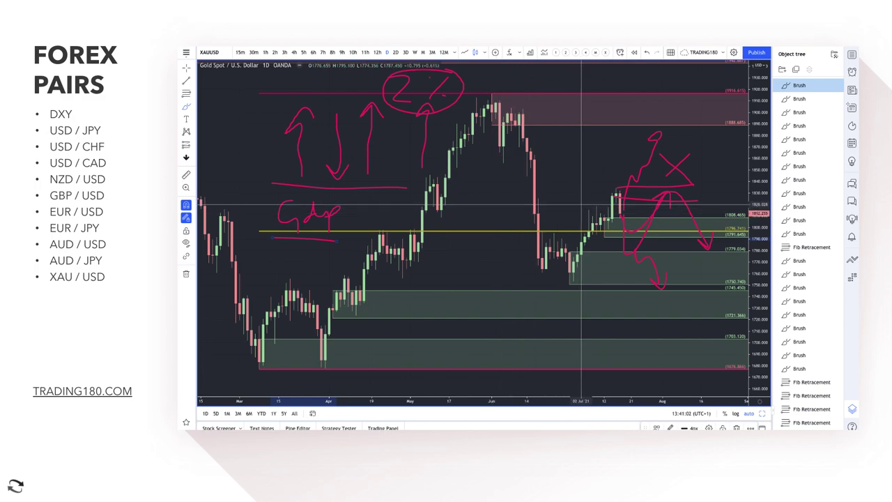
mouse_move(576, 207)
mouse_down()
mouse_move(597, 182)
mouse_move(616, 188)
mouse_up()
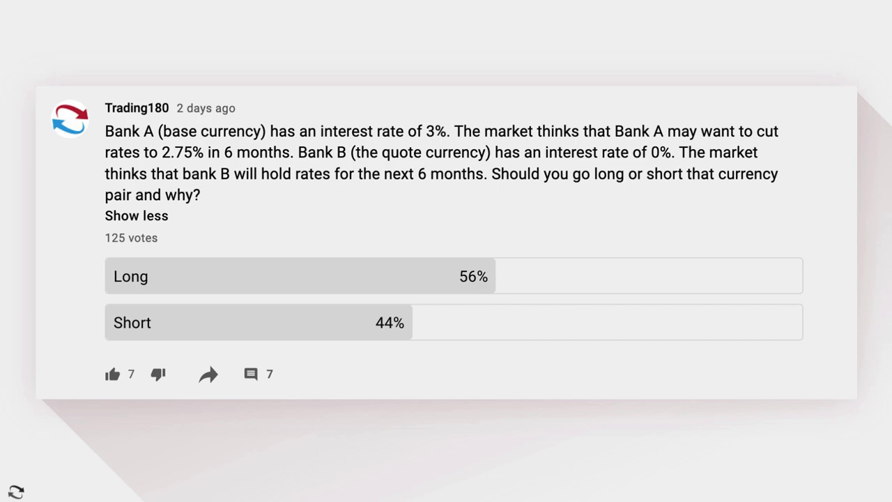
Step: Advance the presentation from the interest rate poll to the ANSWER slide
click(878, 493)
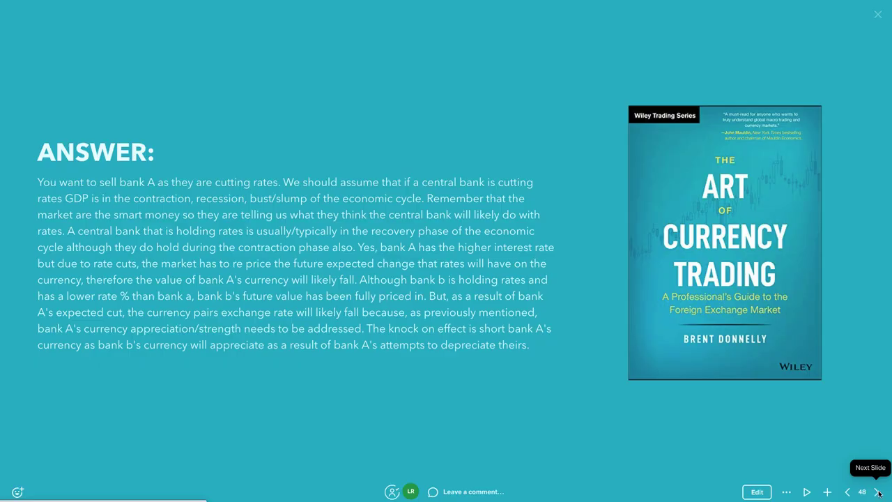